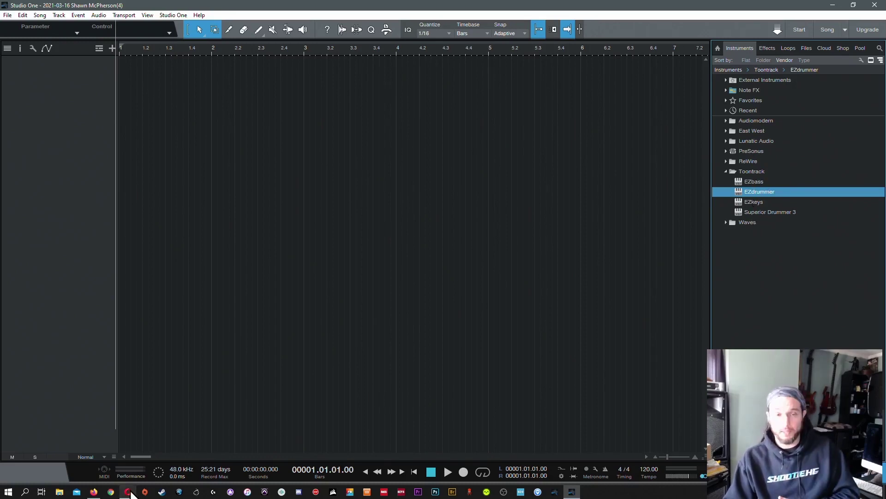
click(128, 492)
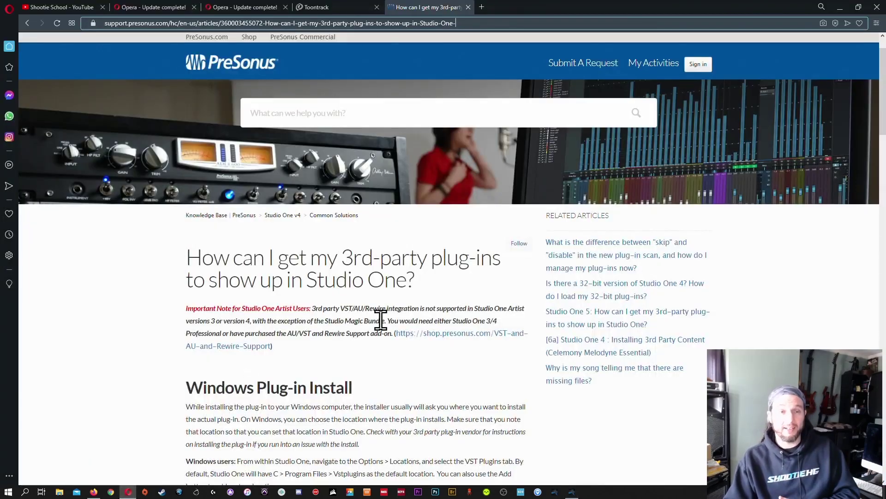
click(475, 23)
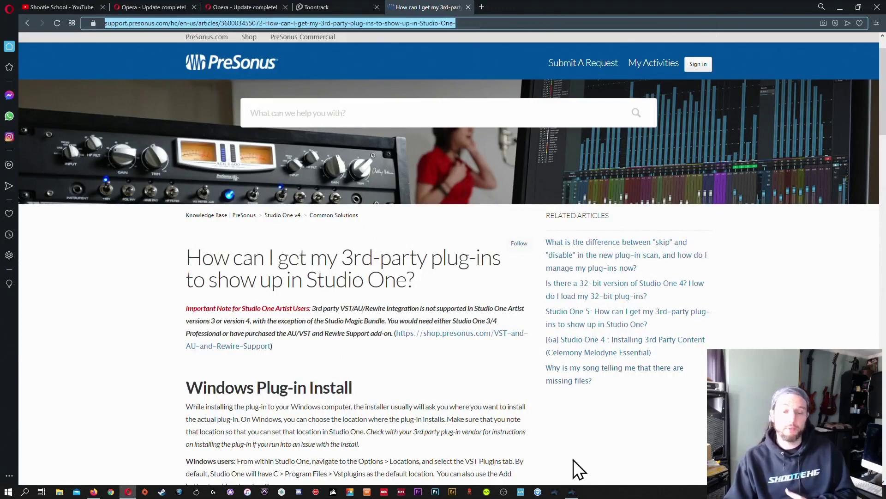
click(572, 492)
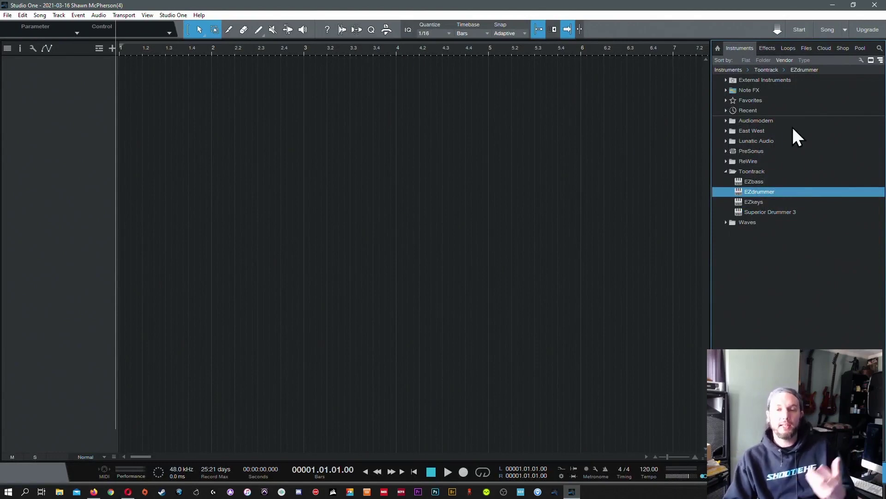
Add an EZdrummer track and drop the ABCABC Long Intro and Verse into its song track
drag(740, 197, 96, 127)
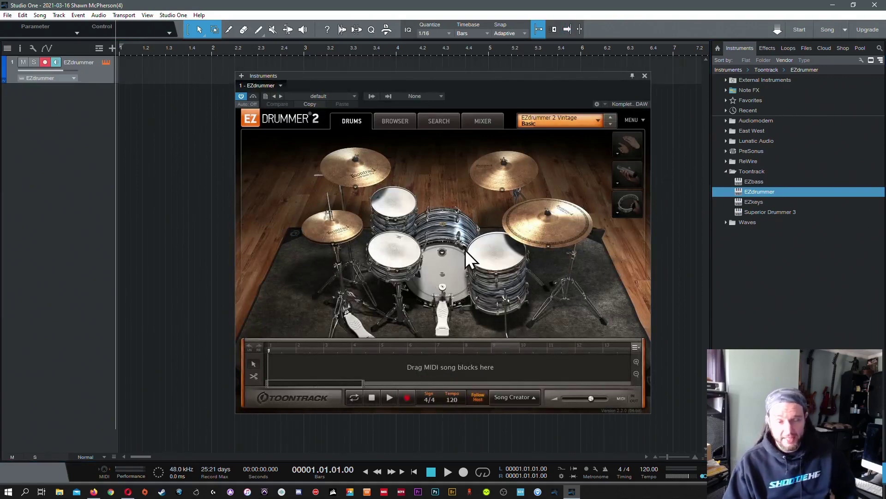
click(394, 124)
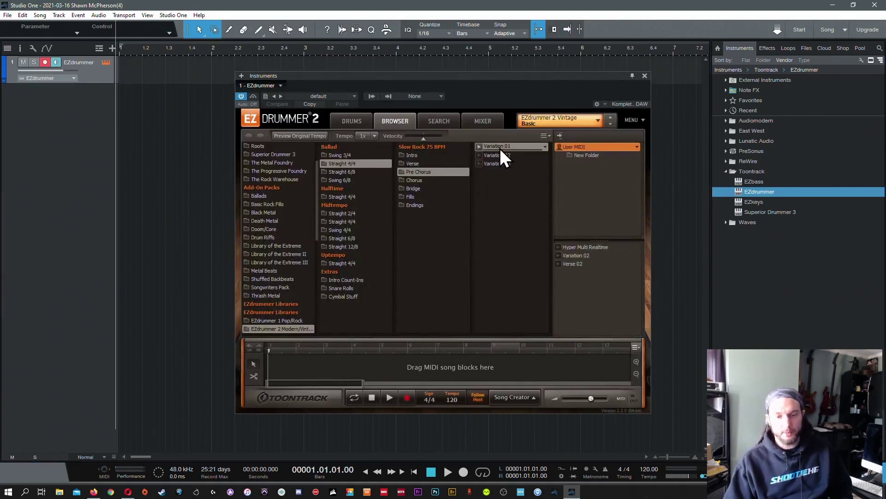
click(506, 397)
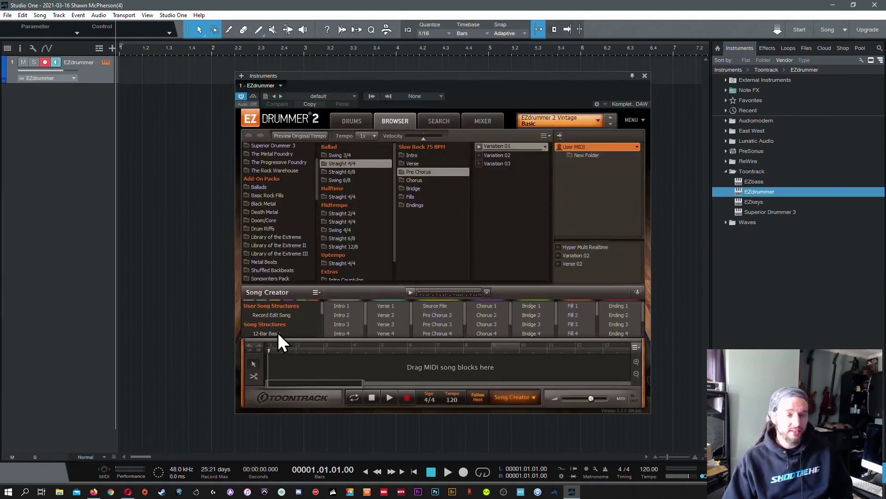
scroll(268, 326, down, 3)
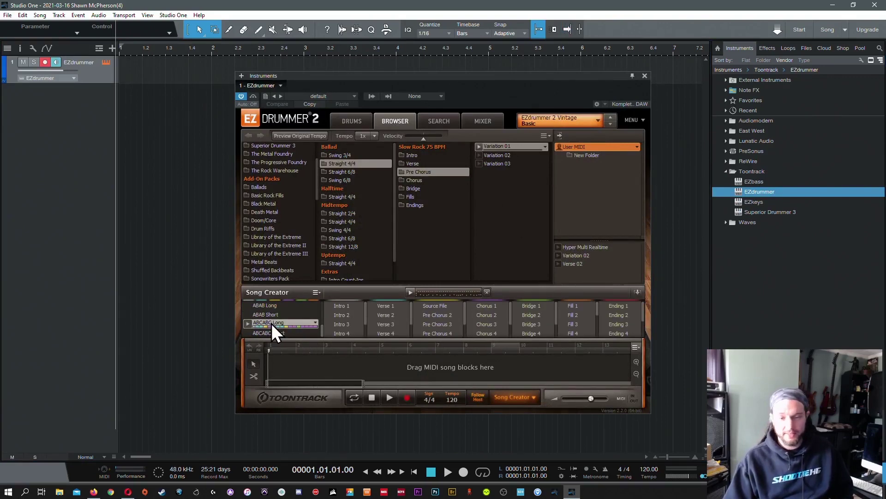
drag(272, 323, 275, 362)
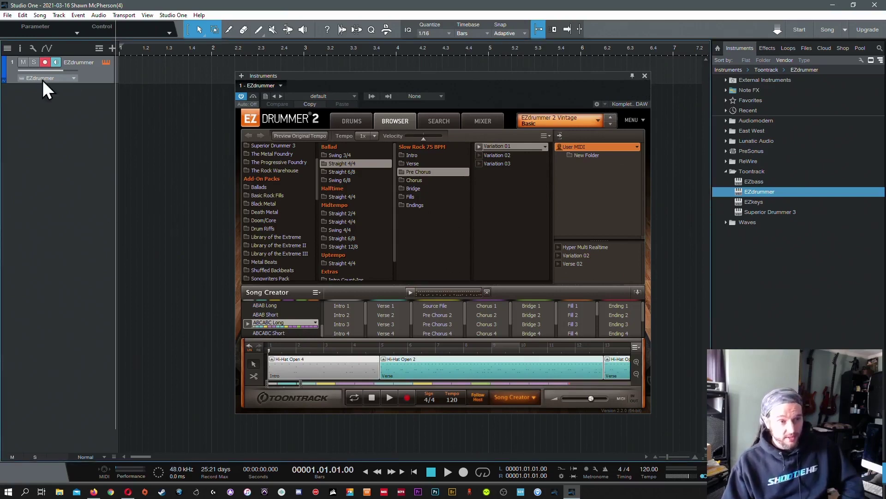
Show the Track List and display the EZdrummer track in the console
click(7, 48)
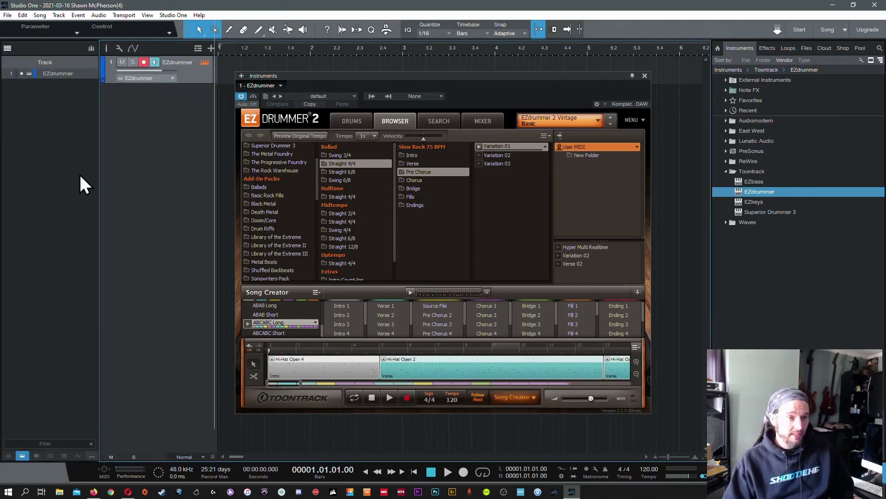
right_click(65, 73)
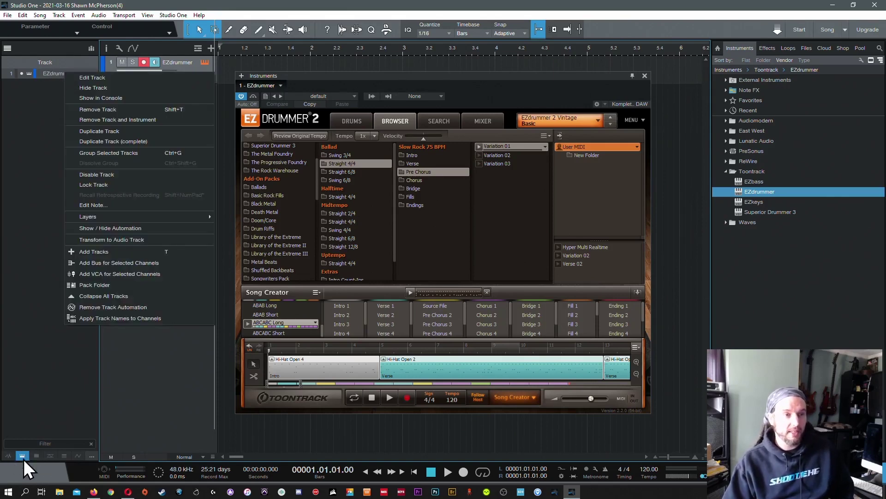
right_click(52, 74)
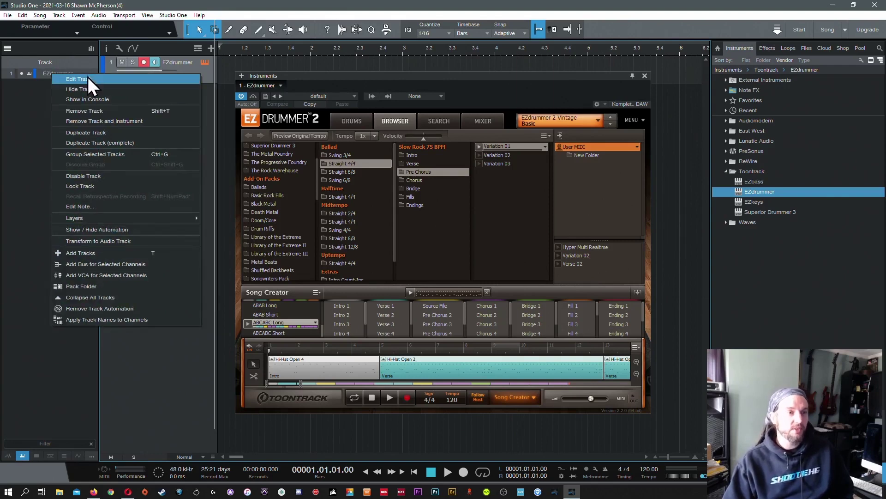
click(111, 99)
Move the EZdrummer window clear of the console and check the instrument's options on the EZ1 channel
drag(372, 76, 570, 53)
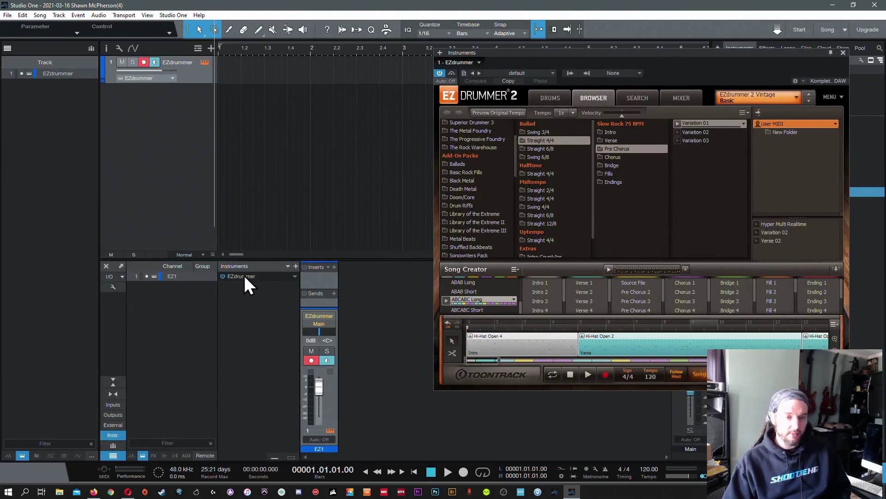
click(295, 276)
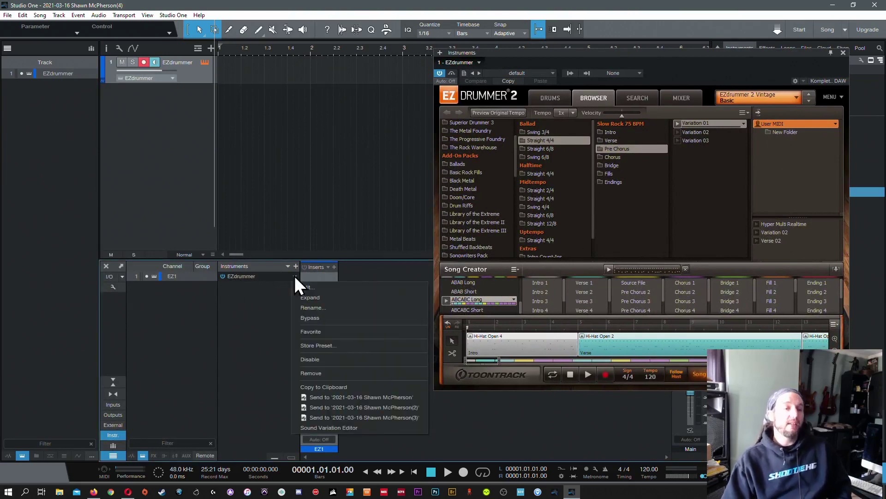
click(270, 315)
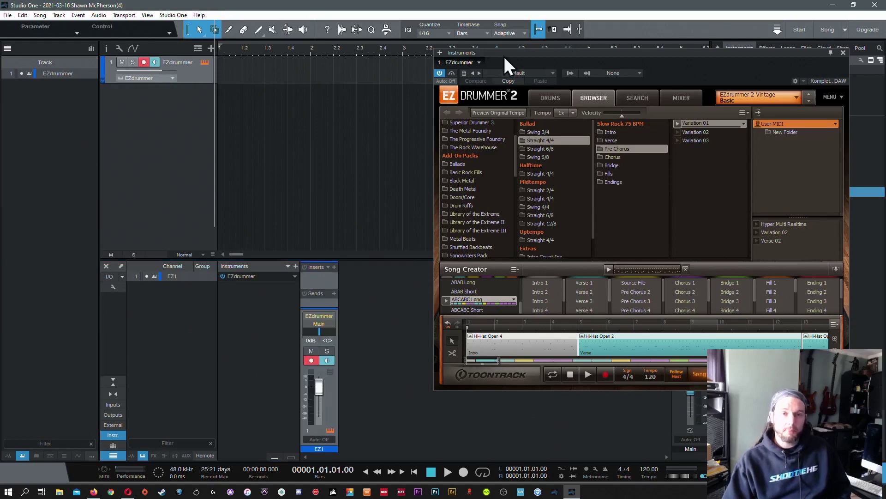
drag(506, 59, 426, 71)
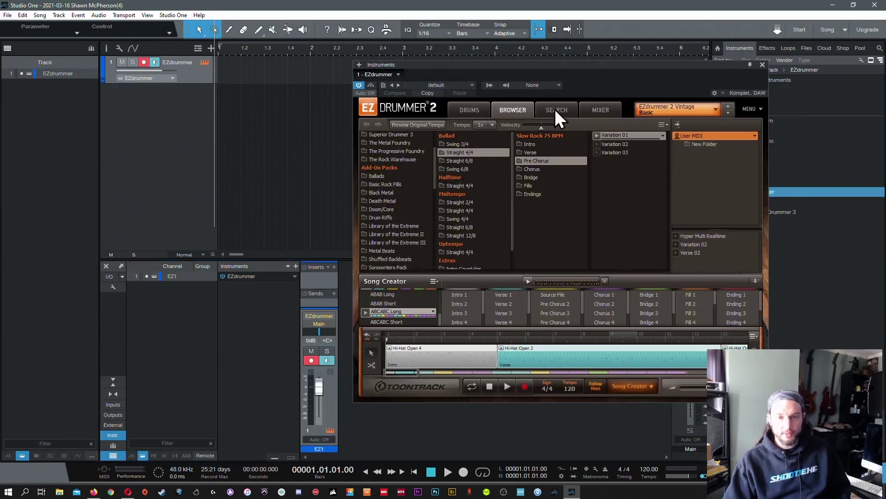
In EZdrummer's drum mixer, set the Kick output to Multichannel so each channel gets its own output
click(602, 111)
click(426, 251)
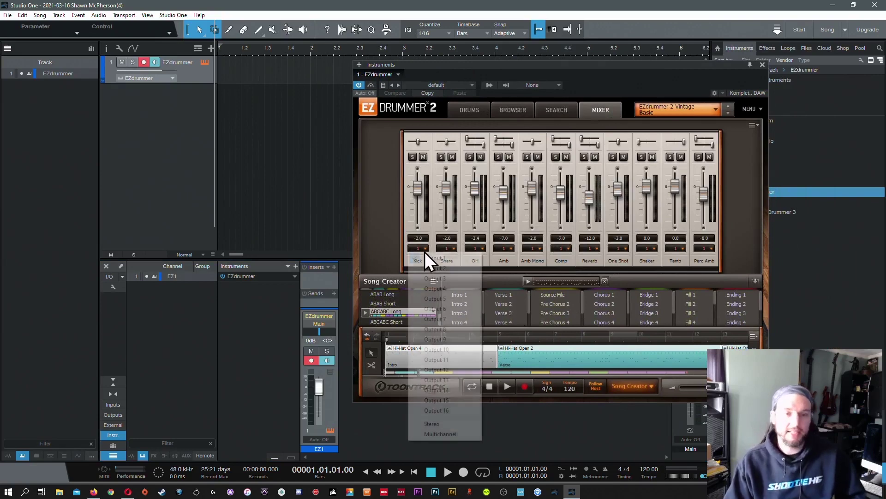
click(416, 248)
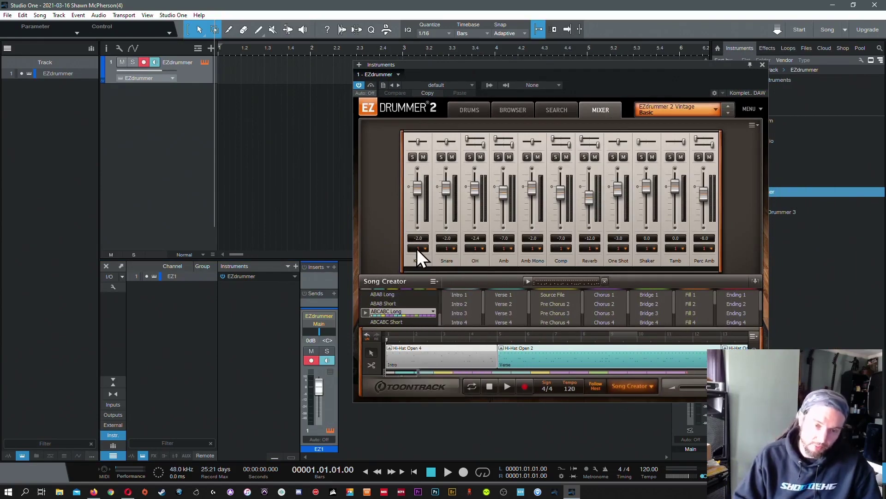
click(423, 248)
click(447, 435)
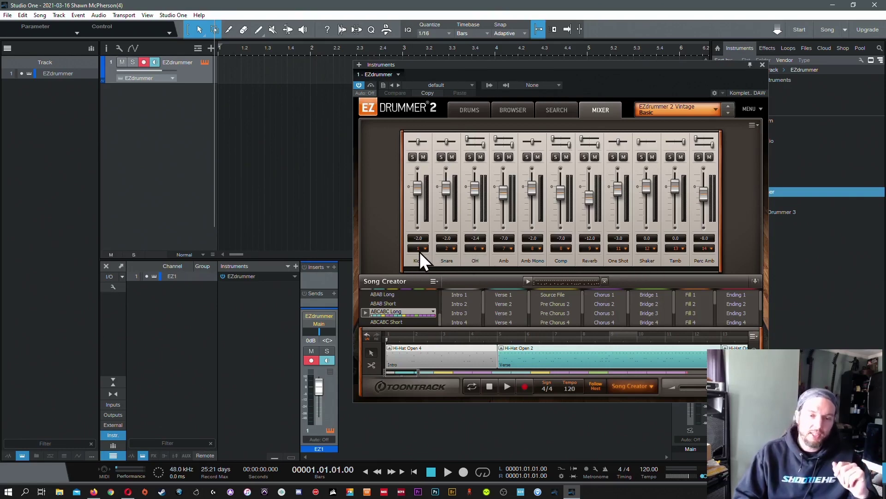
Route OH to Output 3, Amb to 4, Amb Mono to 5, Comp to 7 and Reverb to 8
click(483, 251)
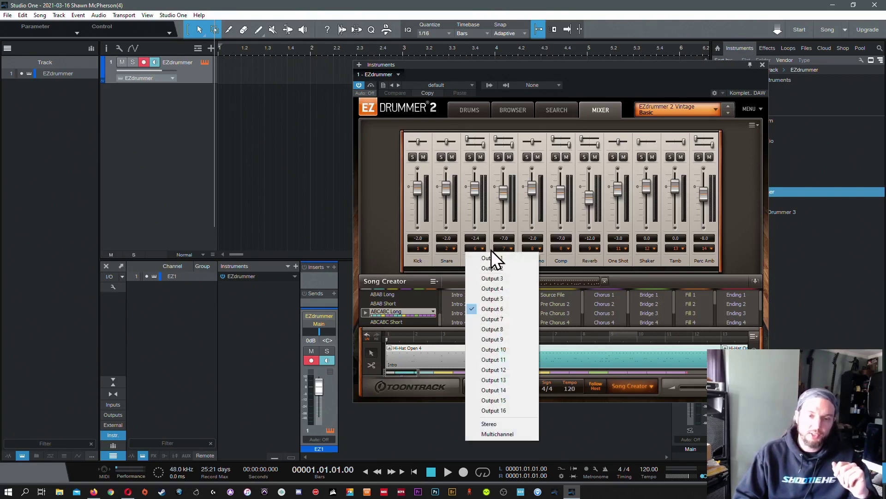
click(497, 279)
click(509, 250)
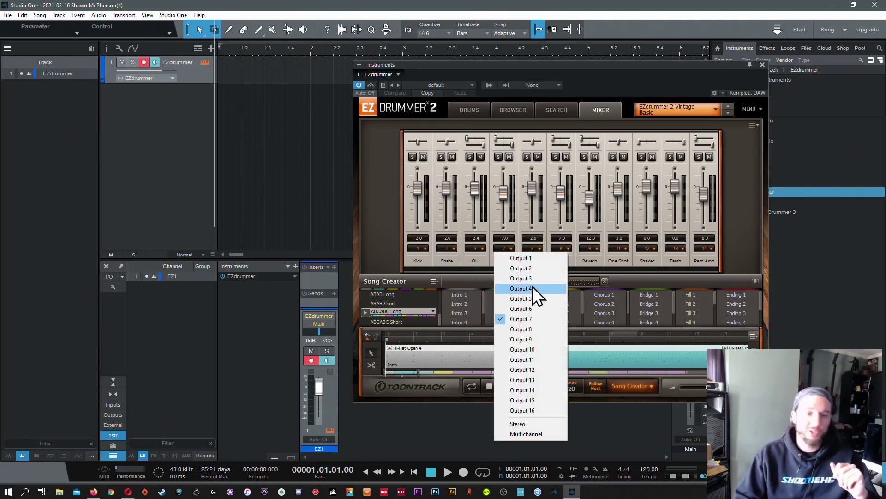
click(531, 288)
click(532, 249)
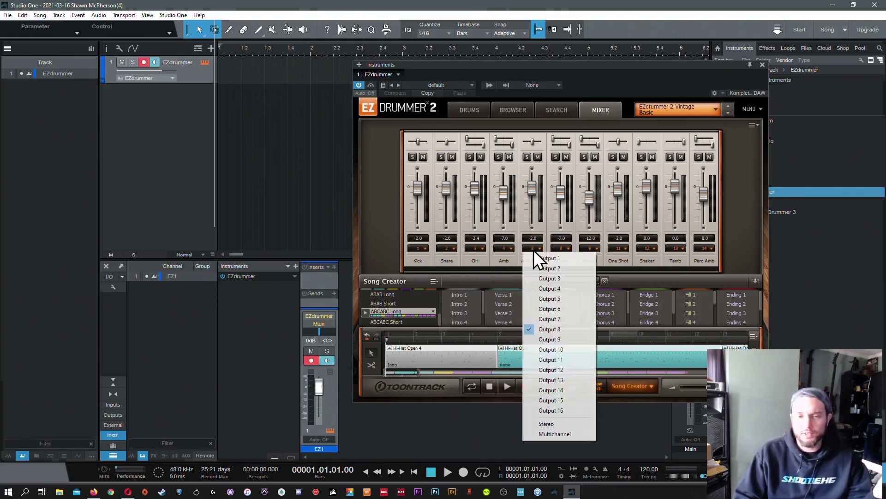
click(559, 300)
click(565, 249)
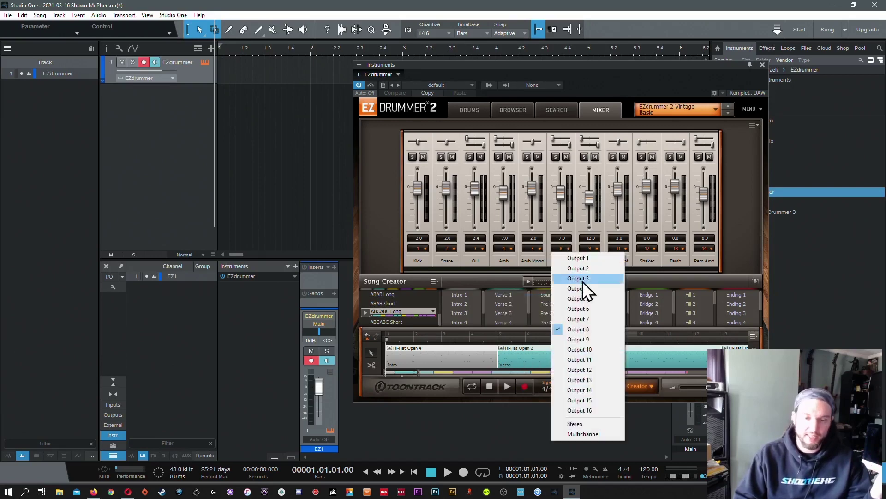
click(578, 319)
click(594, 249)
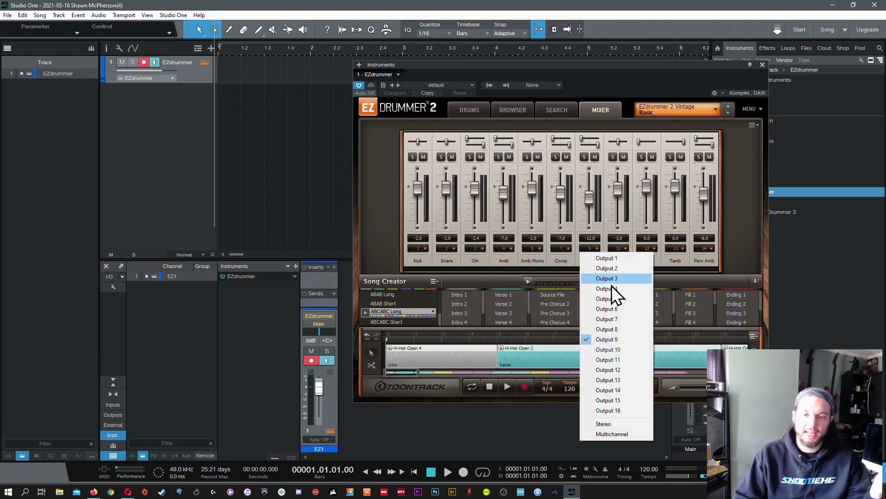
click(607, 330)
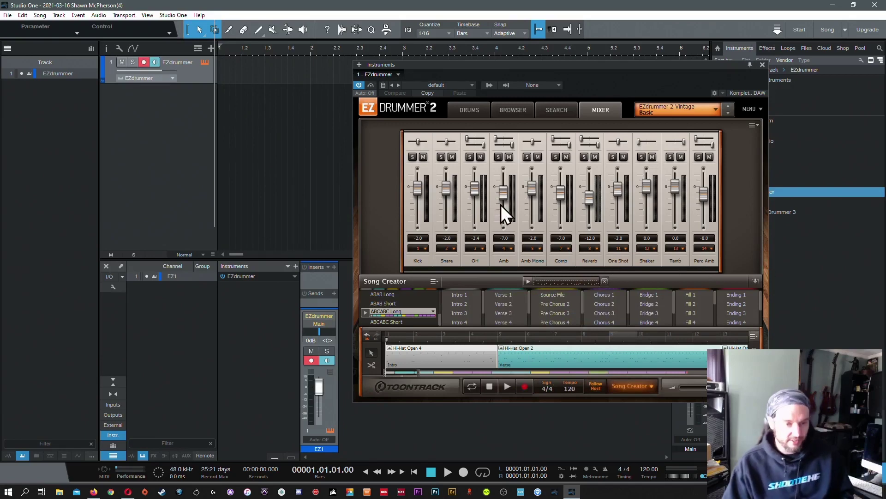
click(295, 278)
click(262, 319)
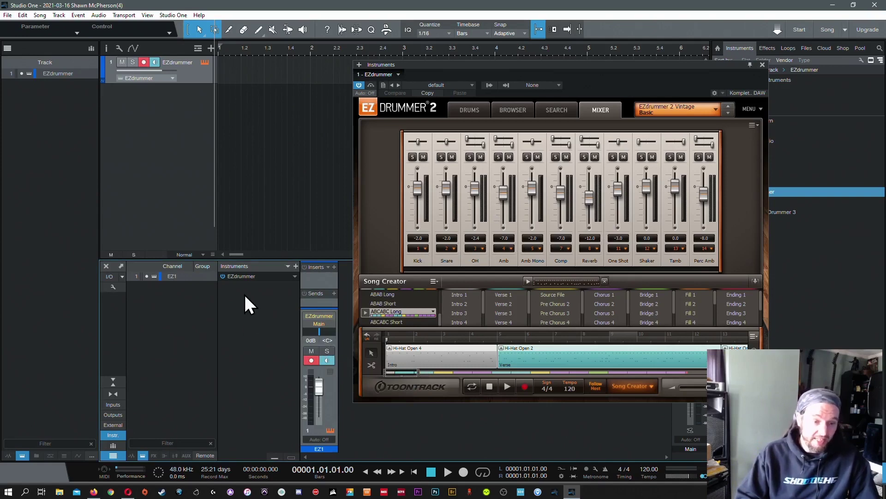
Expand EZdrummer's EZ1–EZ16 output list in the console's Instruments panel
click(294, 277)
click(261, 342)
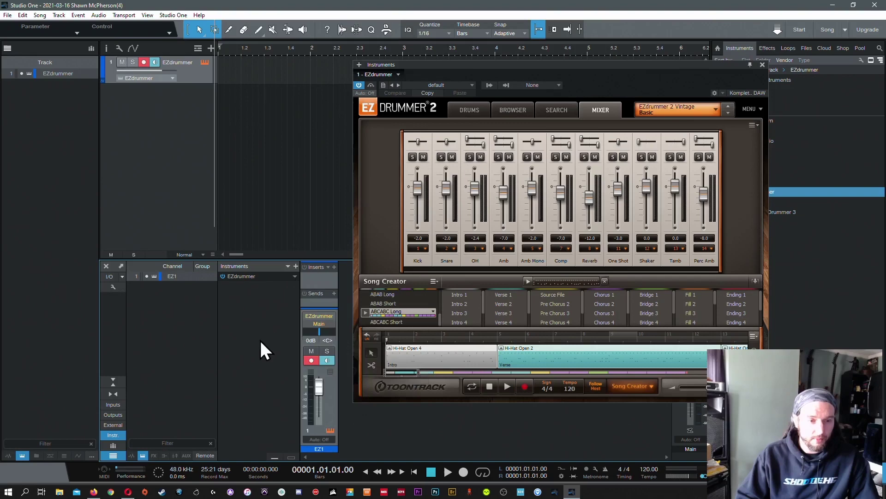
click(237, 277)
right_click(252, 280)
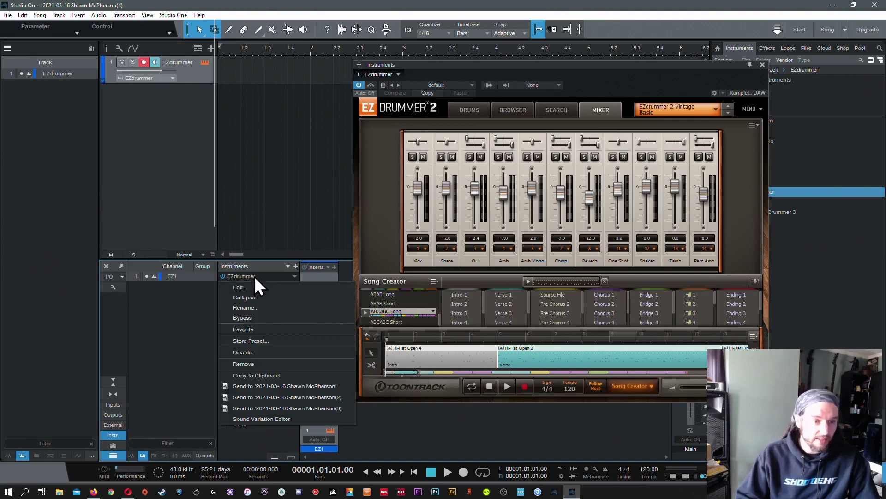
click(178, 353)
click(242, 276)
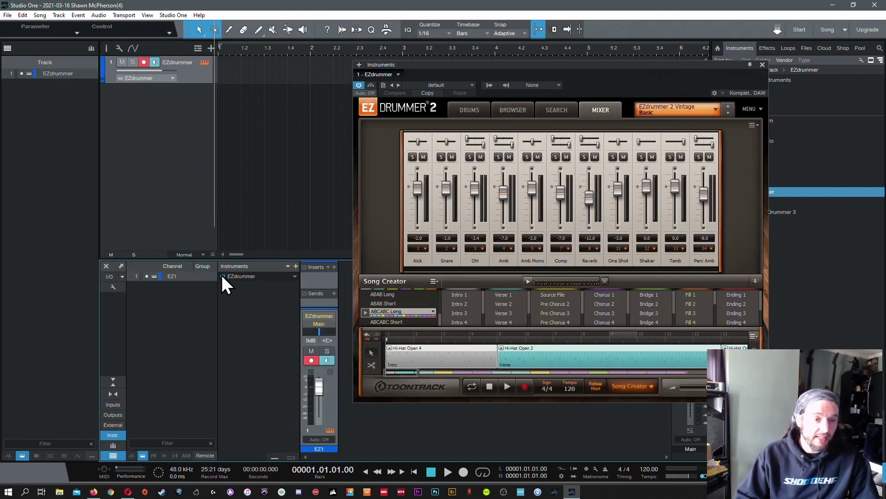
click(295, 277)
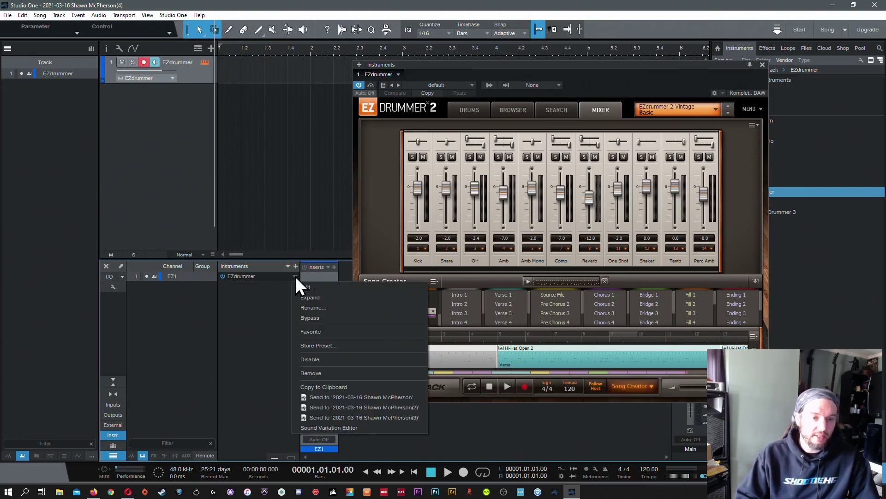
click(269, 274)
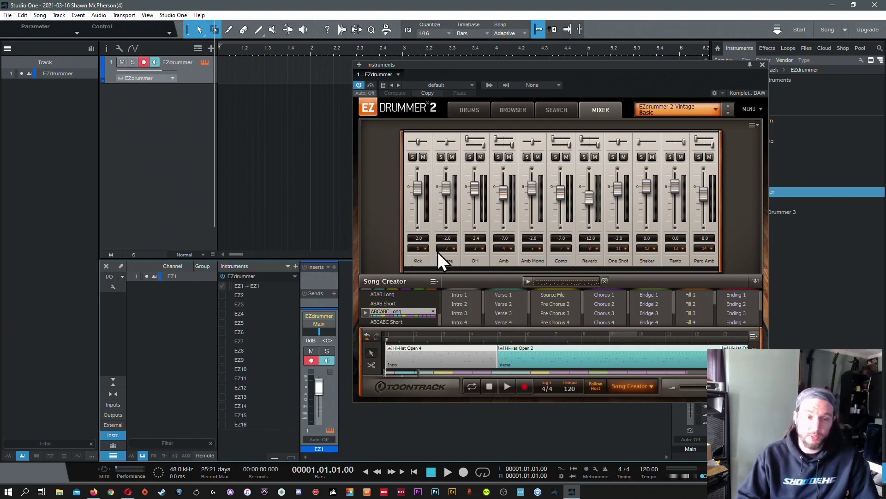
Enable outputs EZ2 through EZ8 as separate console channels
click(222, 295)
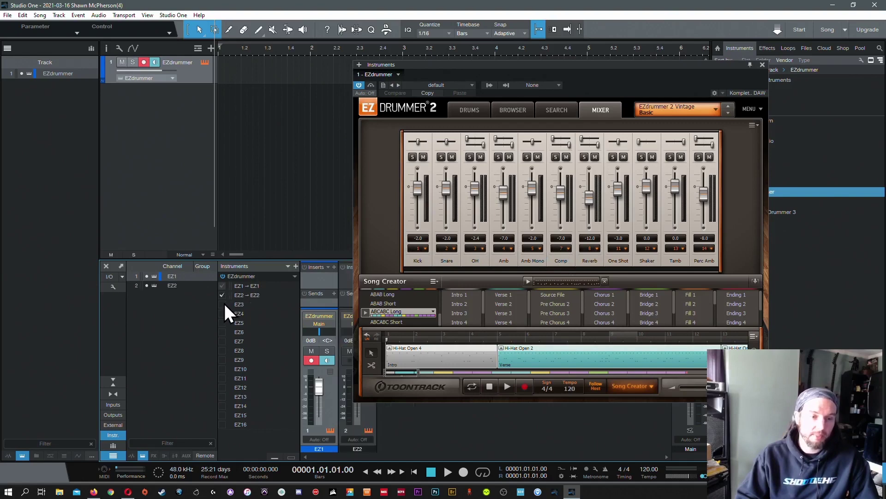
click(222, 305)
click(222, 313)
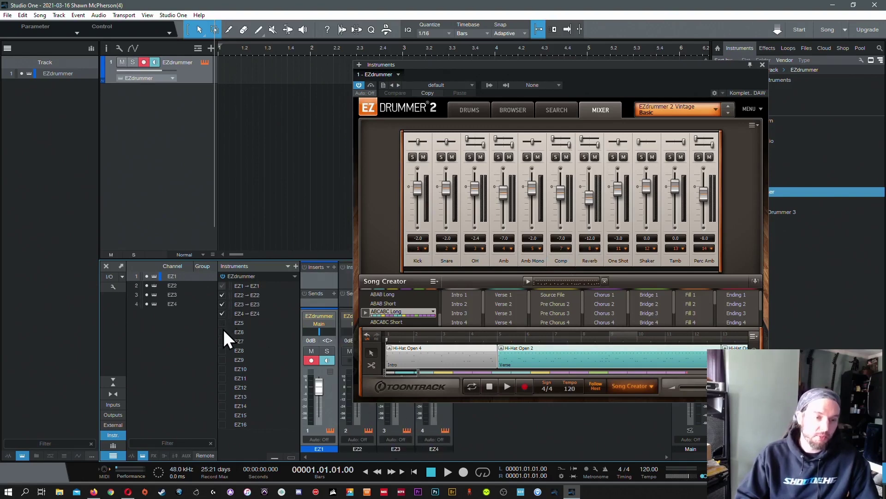
click(222, 323)
click(222, 332)
click(223, 342)
click(222, 350)
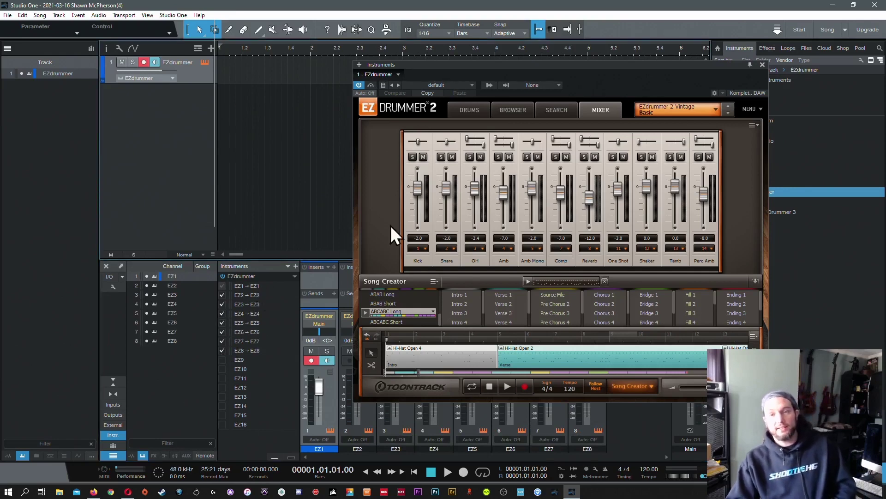
Start playback with Space and move the EZdrummer window to the top-left of the screen
mouse_move(704, 66)
mouse_down()
mouse_move(664, 69)
mouse_move(705, 71)
mouse_up()
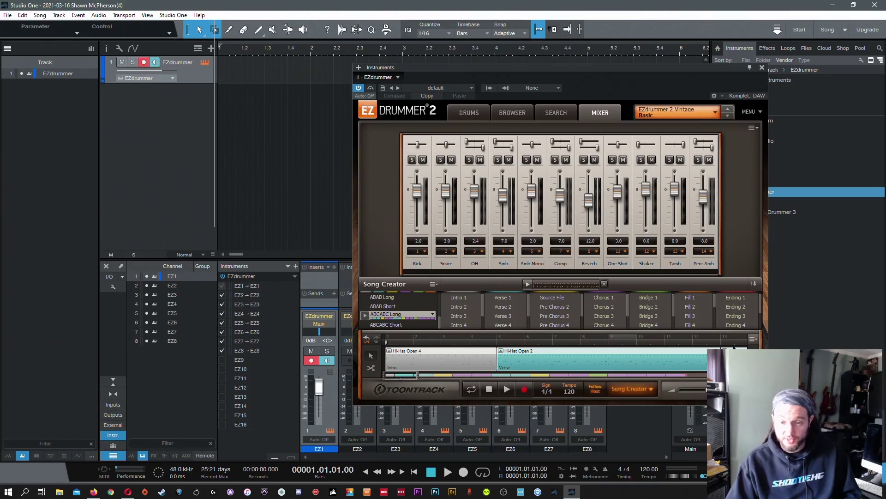
mouse_move(700, 391)
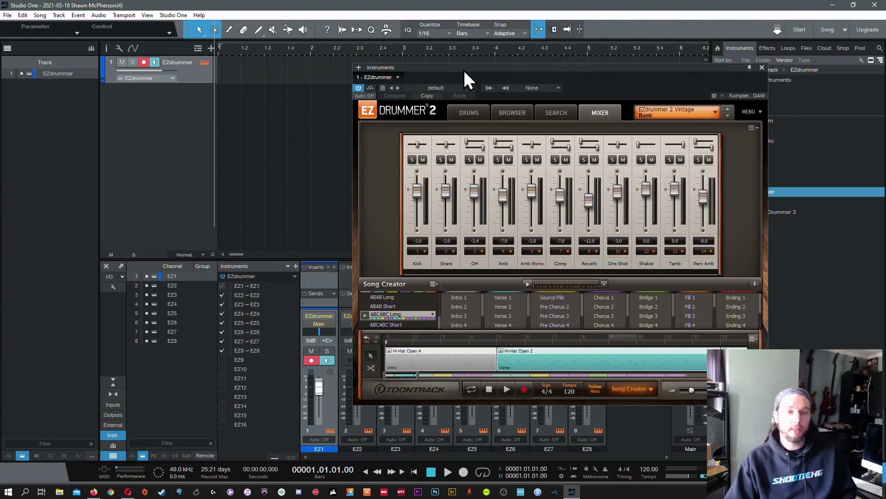
drag(464, 72, 516, 175)
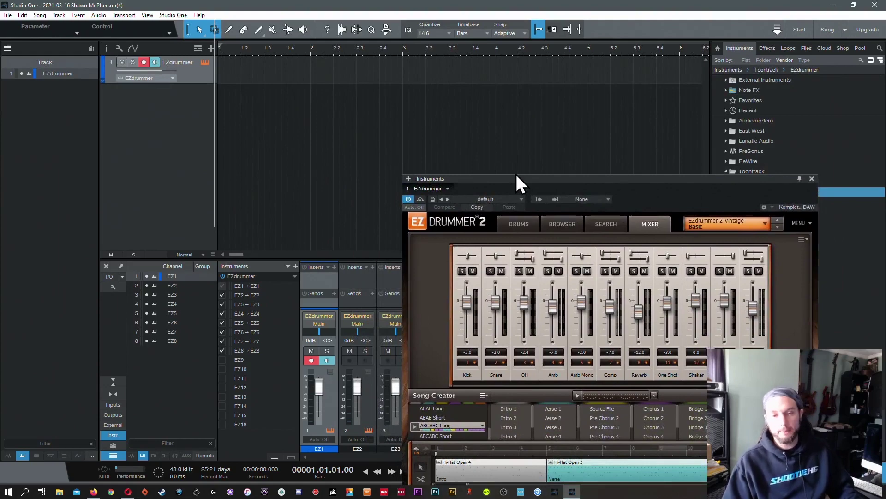
key(space)
drag(575, 179, 633, 70)
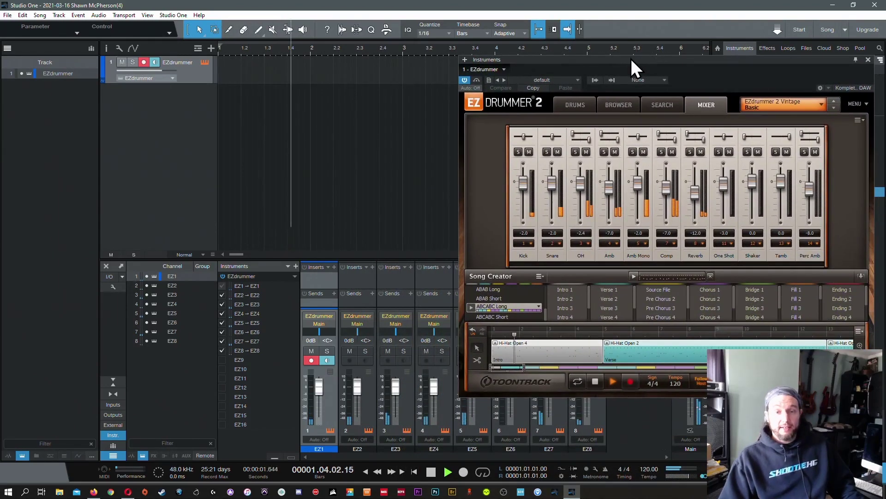
drag(631, 59, 167, 37)
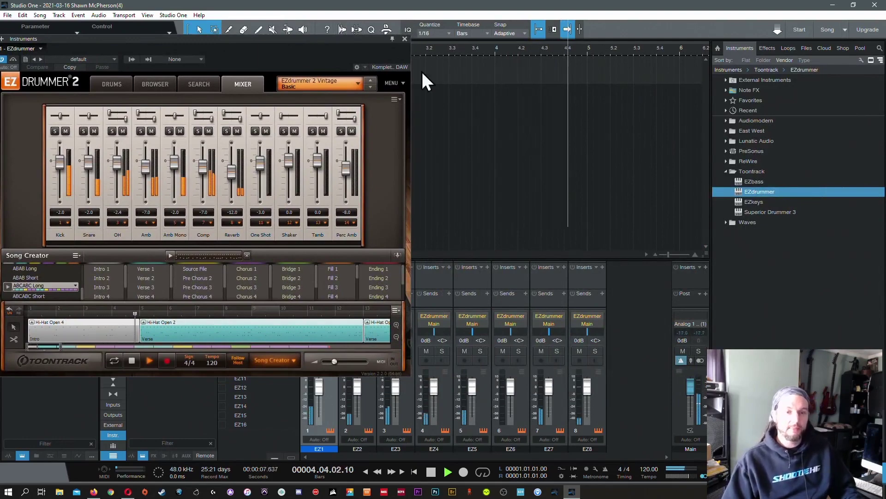
Close the EZdrummer window and test soloing channels EZ2 and EZ1, clearing EZ1's mute
click(405, 39)
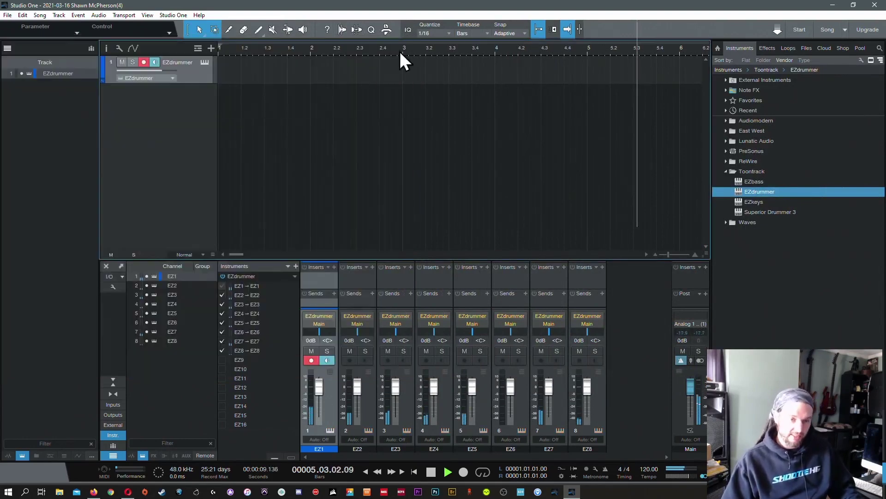
click(366, 353)
click(366, 352)
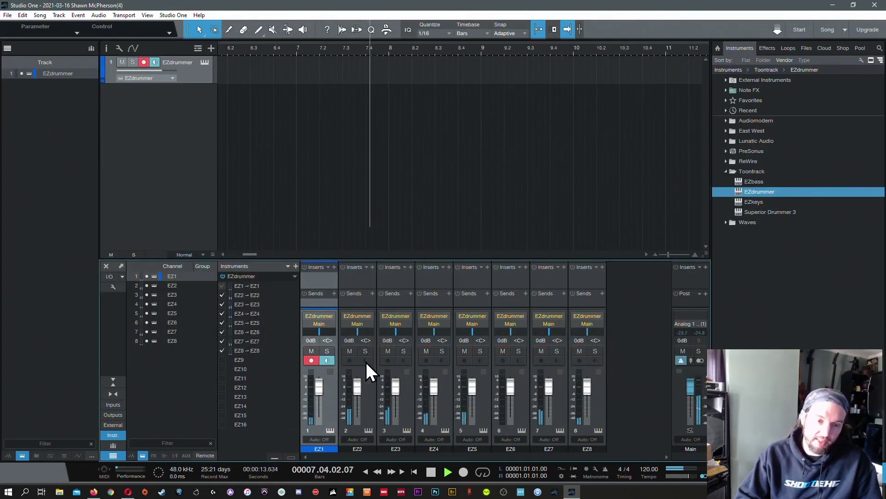
click(327, 352)
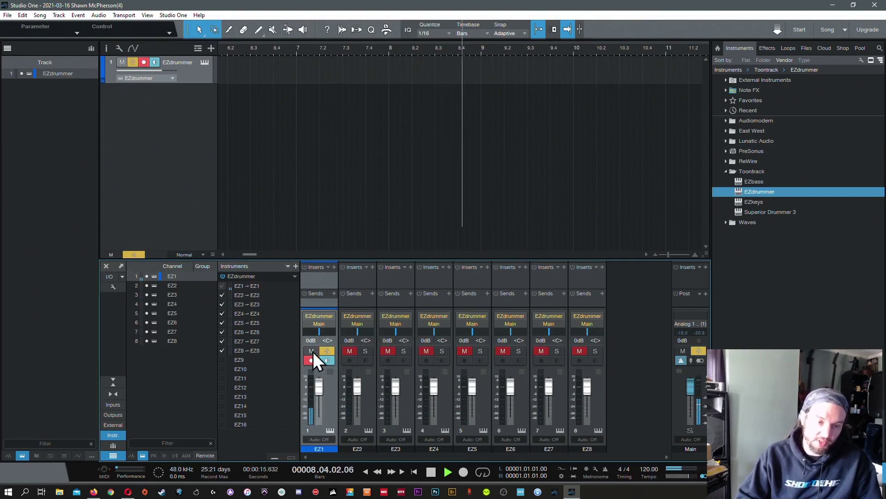
click(311, 352)
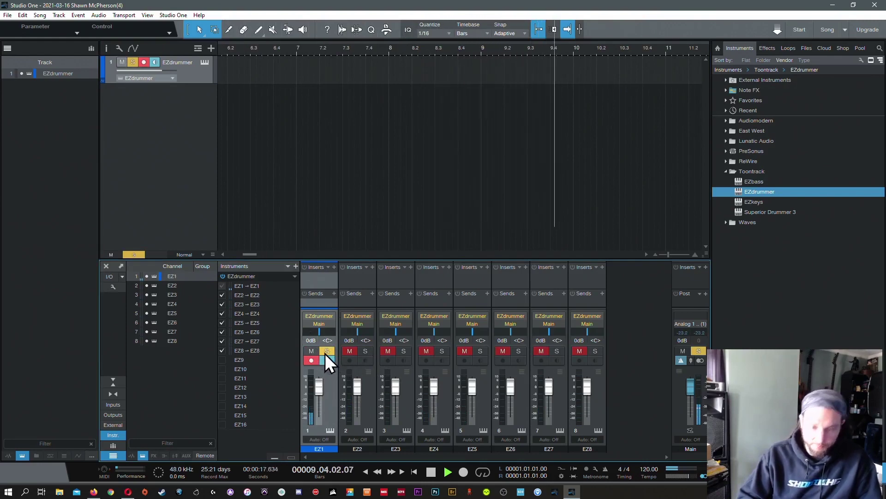
click(327, 352)
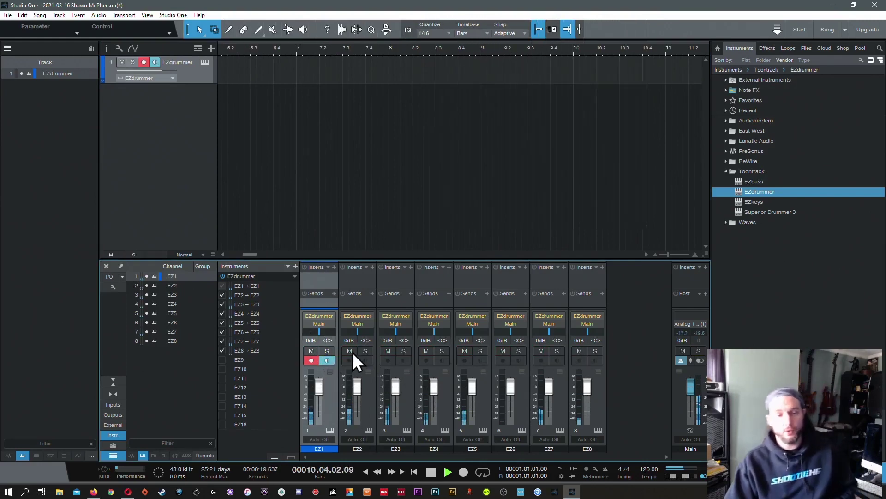
Lower channel EZ2 to -3.4 dB and reopen the EZdrummer instrument window
drag(358, 386, 360, 394)
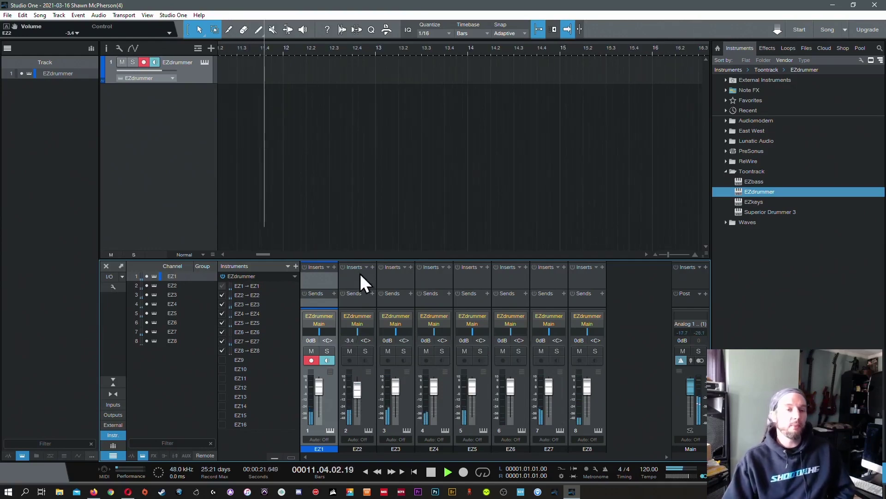
click(368, 287)
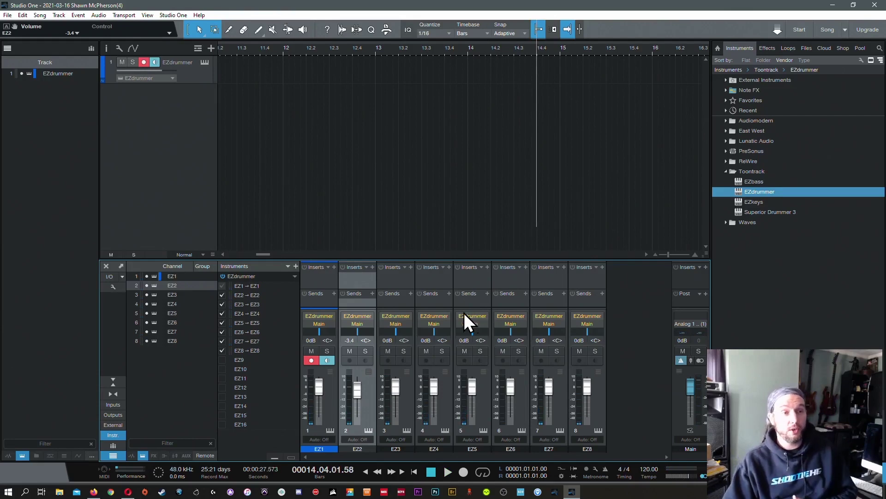
click(205, 62)
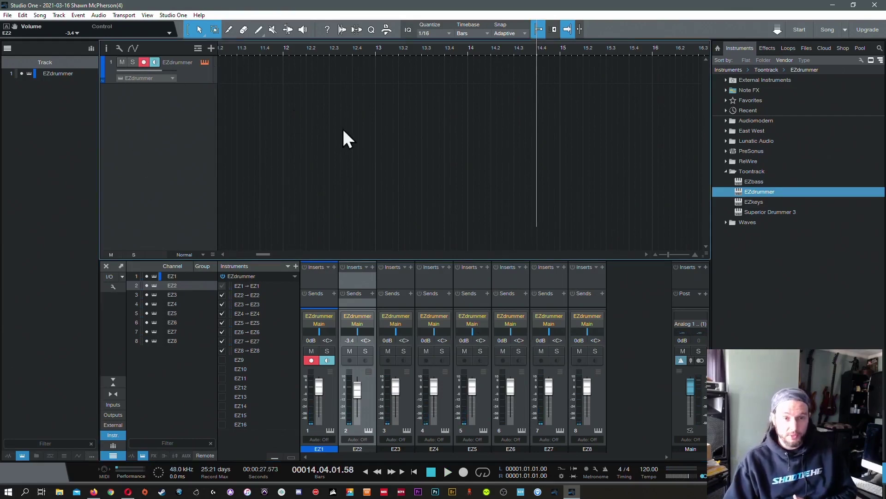
Set EZdrummer's Kick level to 0.0 dB in the Mixer tab
drag(275, 41, 420, 70)
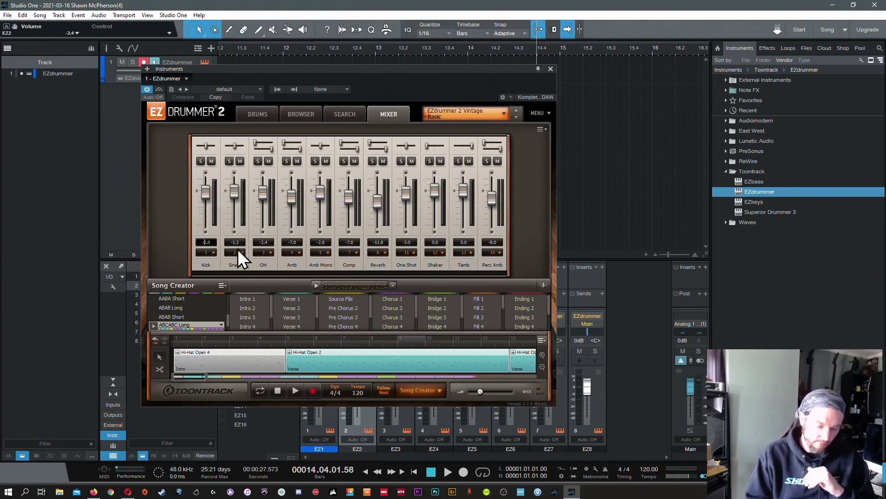
key(BackSpace)
key(BackSpace)
key(BackSpace)
key(BackSpace)
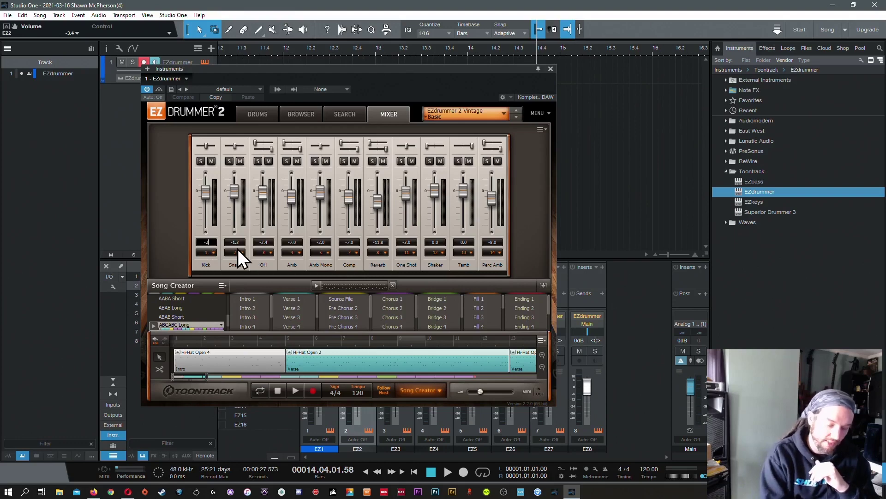
text(0)
key(Return)
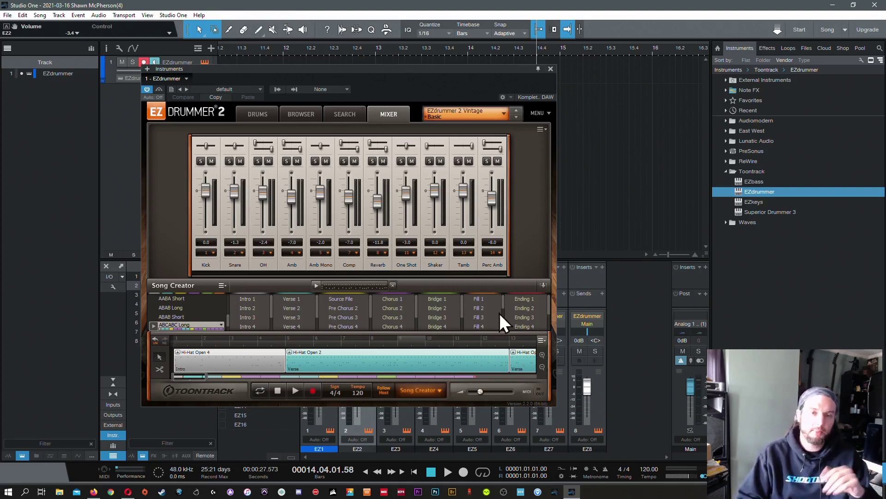
Collapse Song Creator to reveal the effects, then close the EZdrummer window
drag(387, 76, 337, 69)
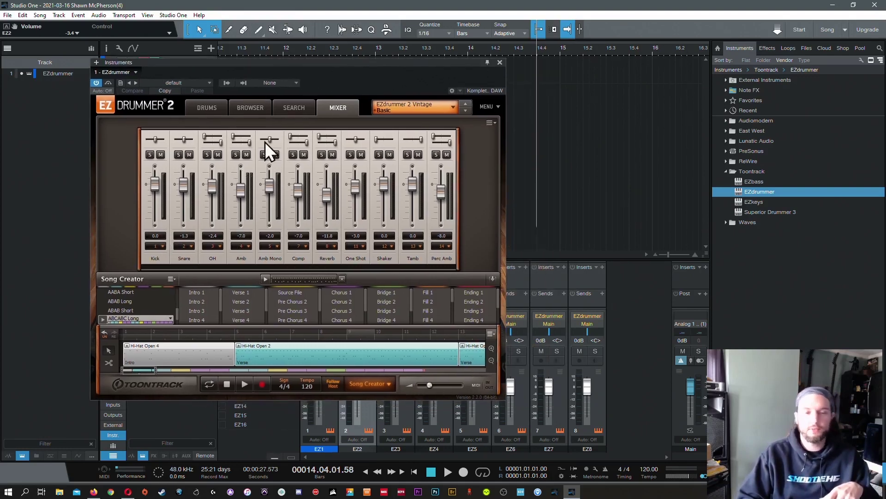
click(492, 279)
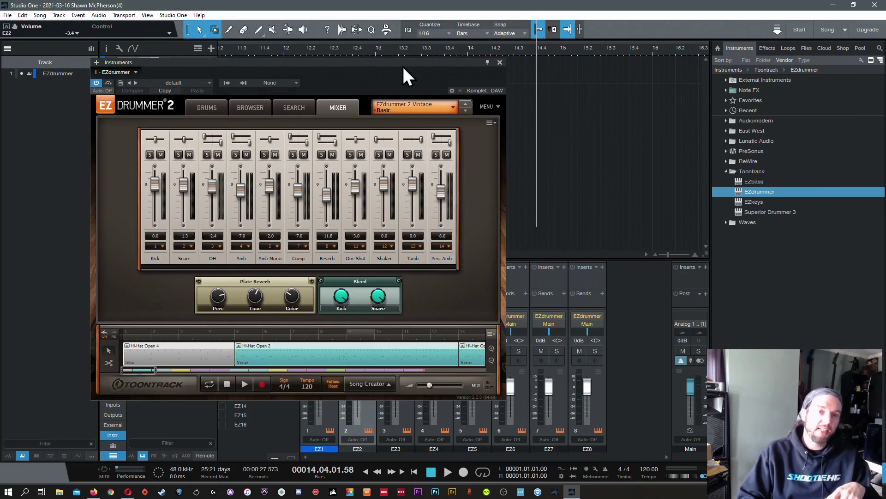
drag(402, 63, 413, 63)
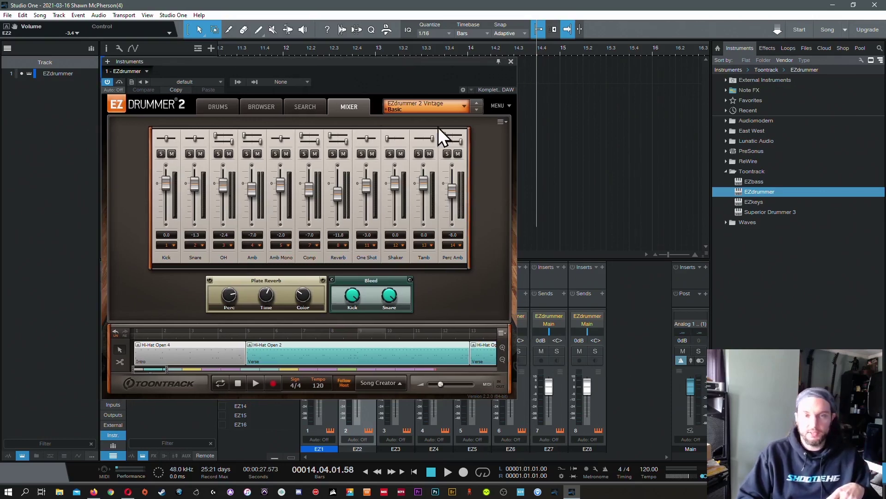
click(511, 61)
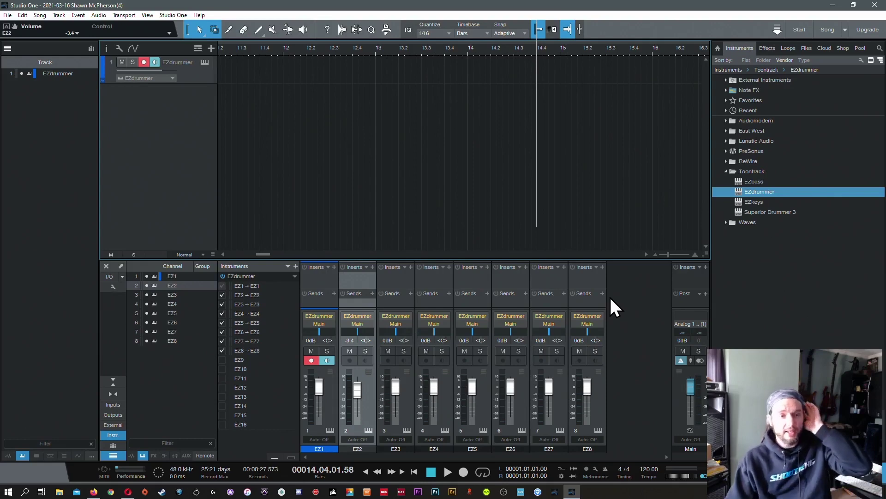
click(246, 275)
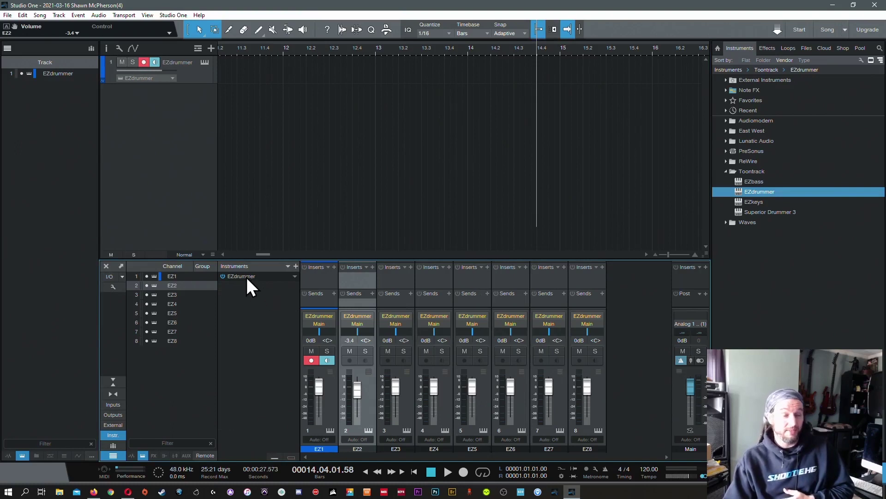
click(245, 276)
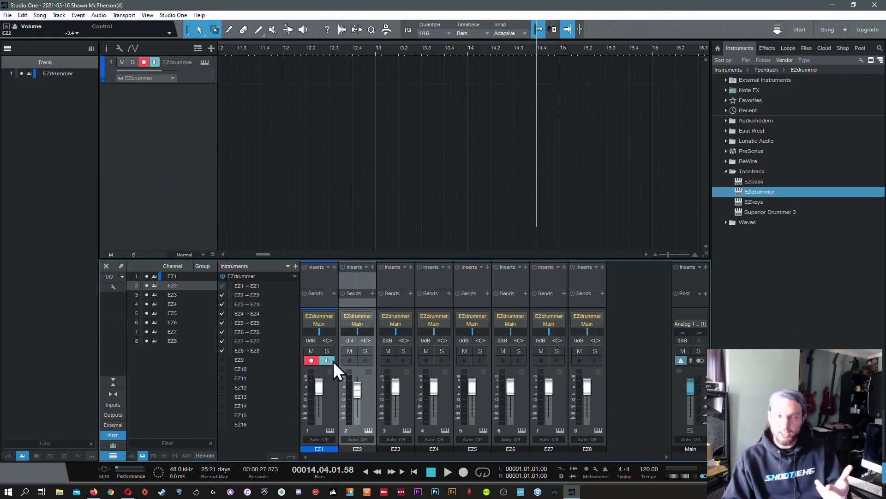
click(204, 63)
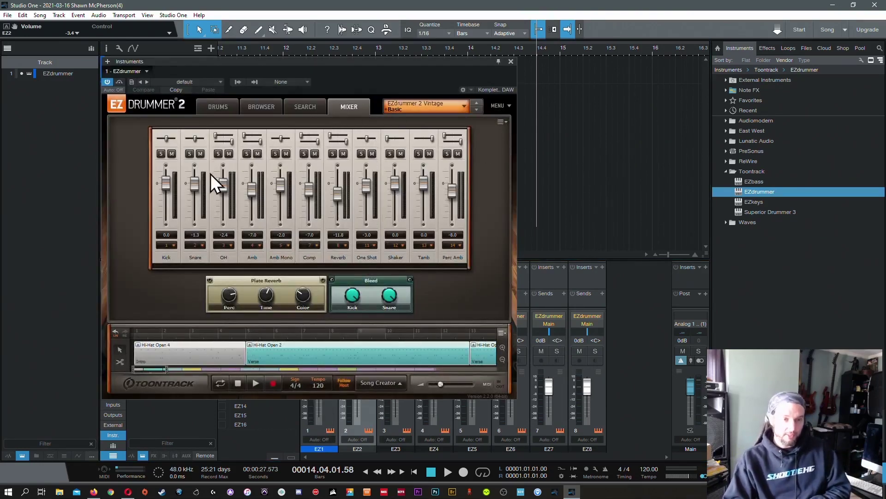
click(511, 61)
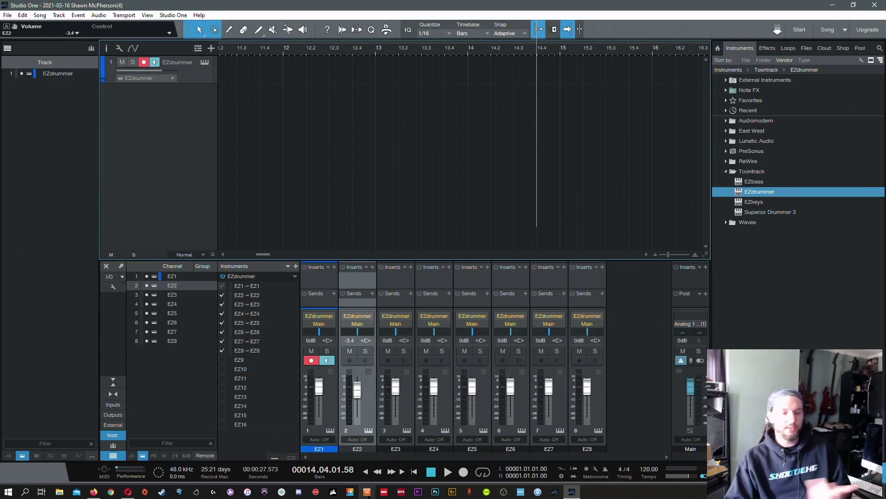
Shake-minimize Studio One to reveal the desktop, then restore it from the taskbar
click(499, 176)
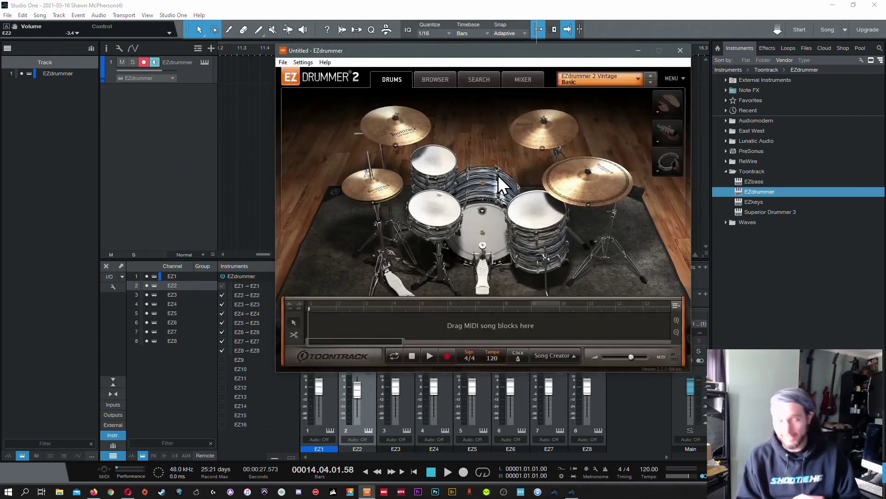
drag(466, 55, 534, 99)
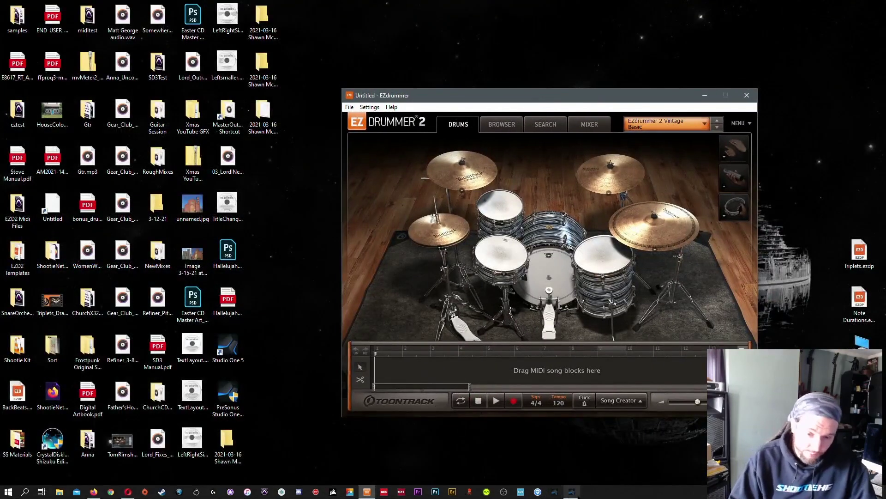
click(572, 491)
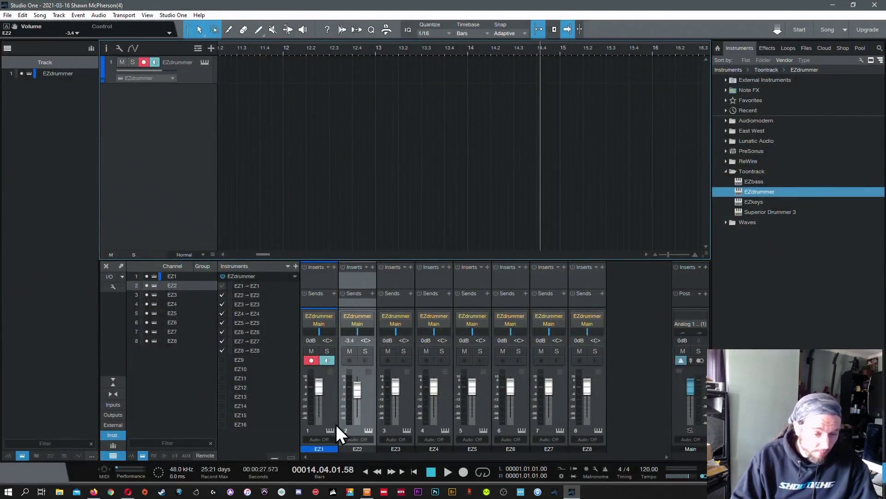
Bring the standalone EZdrummer window forward, reposition it, and open the Search page
click(367, 492)
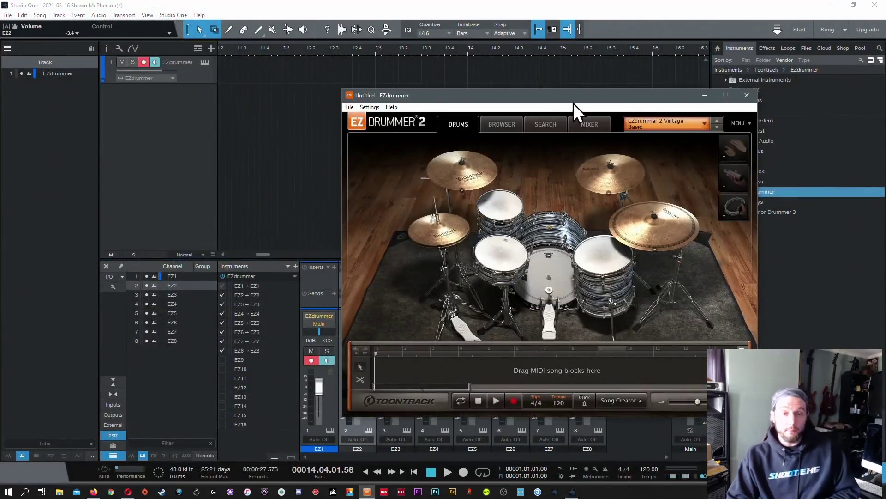
drag(573, 99, 634, 88)
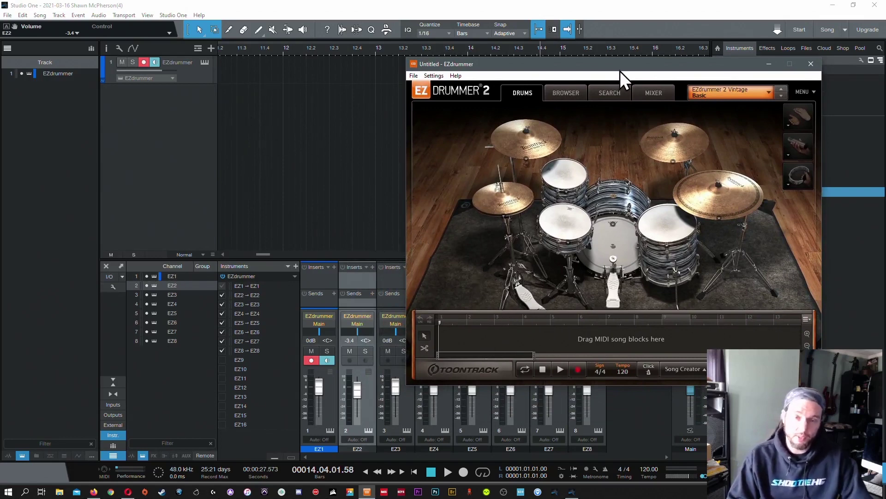
drag(622, 68, 505, 57)
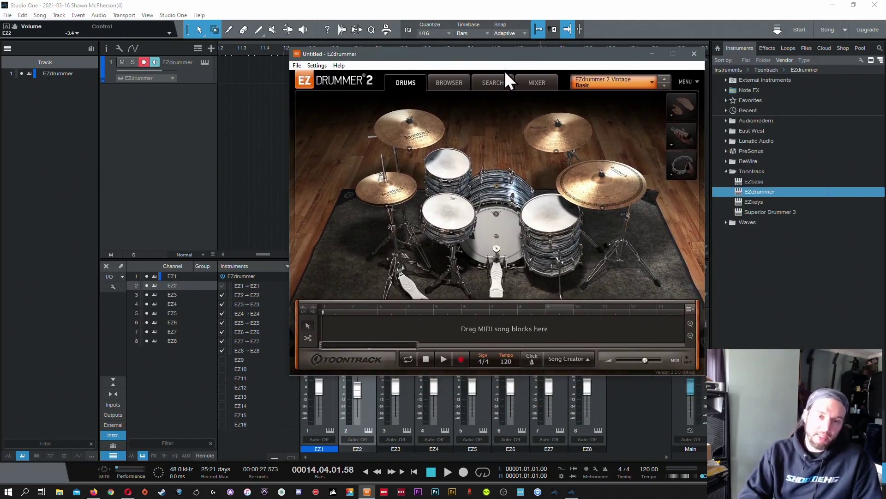
click(506, 82)
Add a groove to the song track, turn on looping, and browse its track options
drag(343, 187, 463, 306)
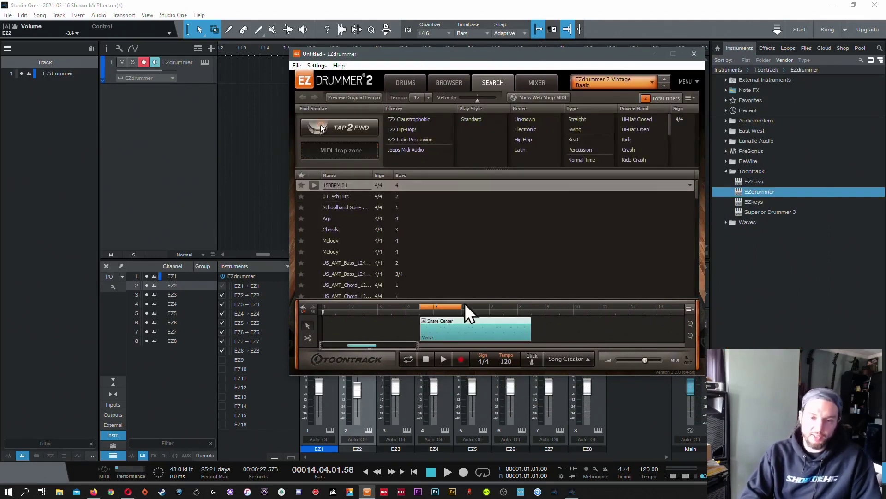
click(690, 308)
click(697, 308)
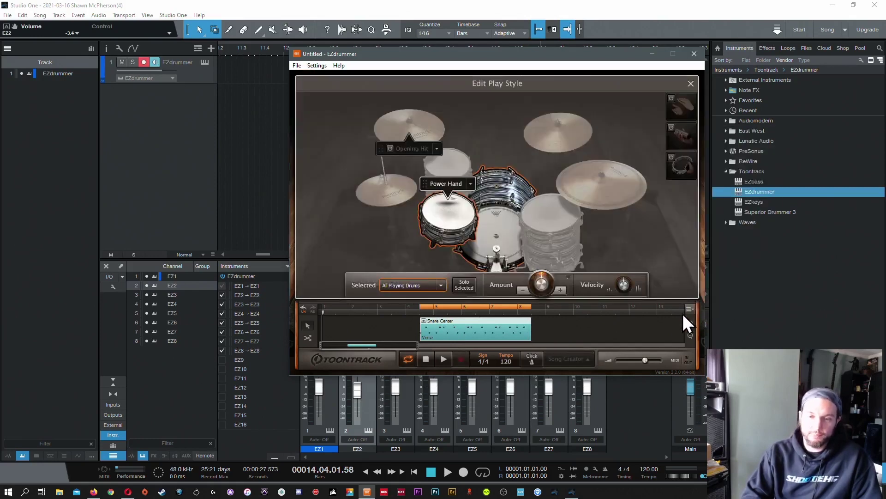
click(690, 309)
mouse_move(745, 130)
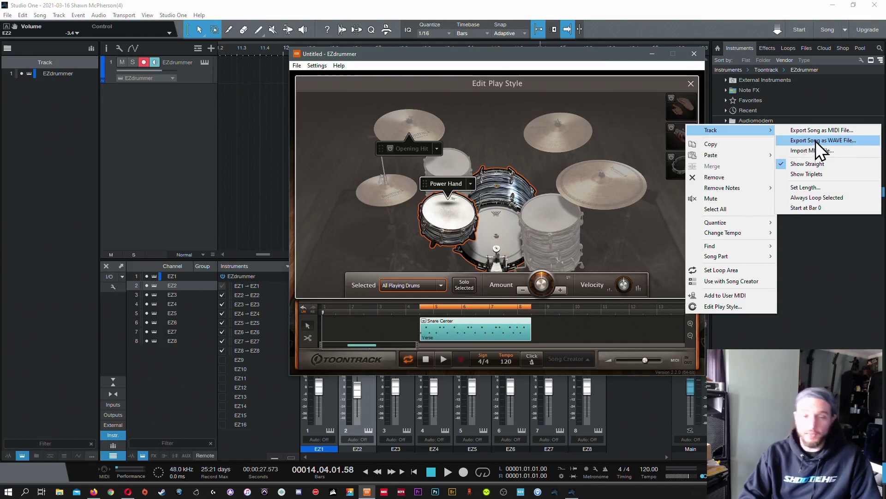
click(579, 339)
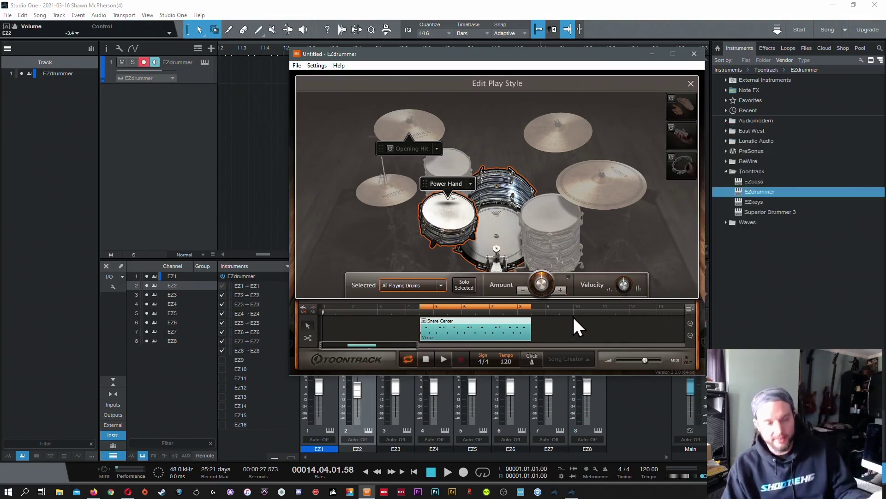
Reopen the timeline groove's track options to reach Edit Play Style
drag(552, 56, 549, 70)
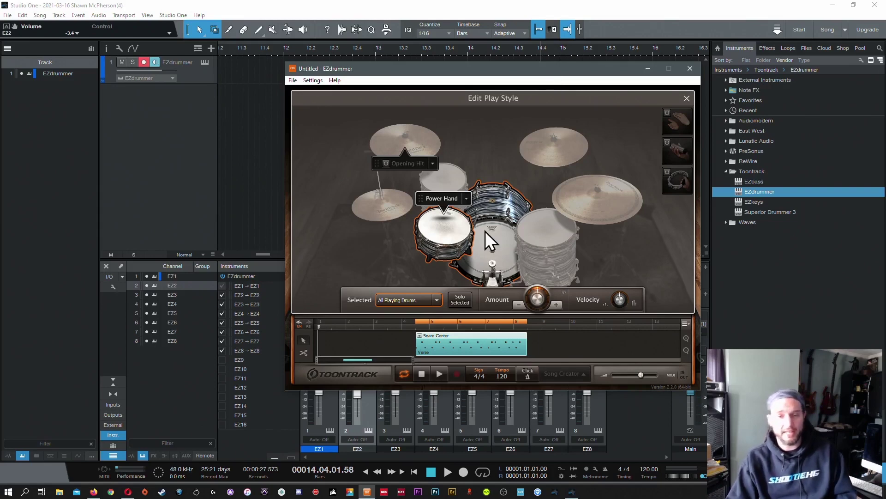
drag(534, 85, 494, 62)
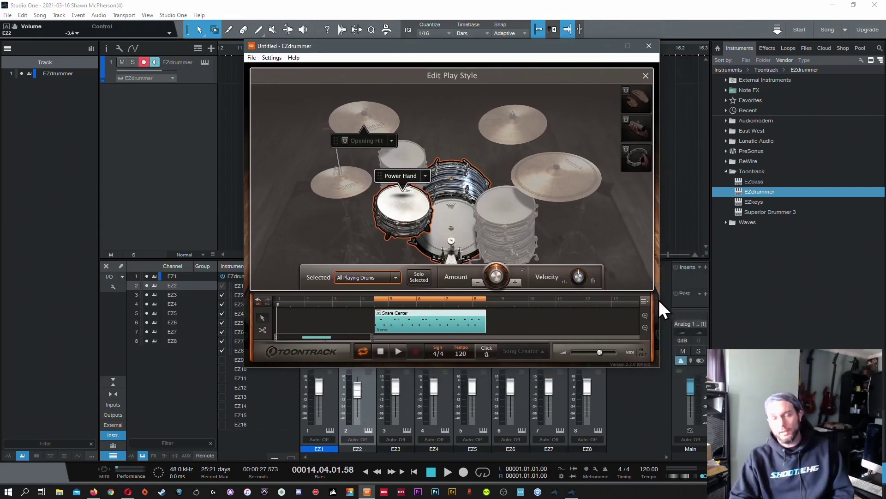
right_click(645, 298)
mouse_move(680, 125)
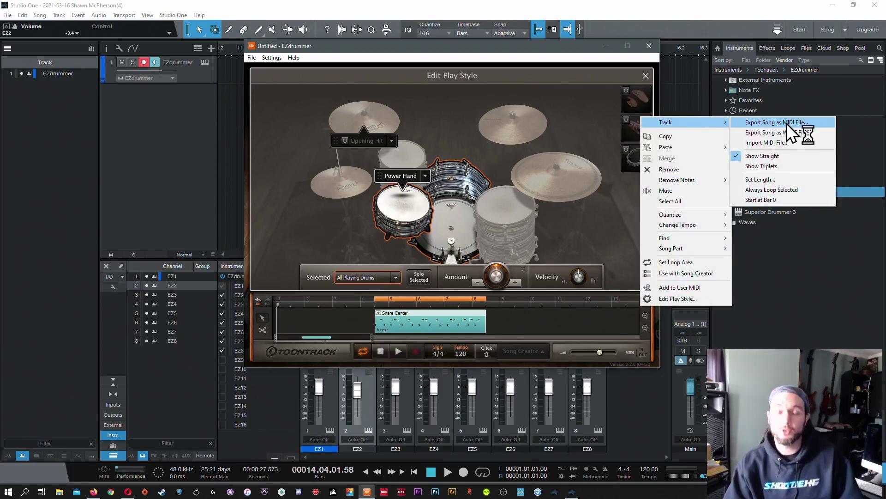
Close the standalone EZdrummer window, choosing Don't Save for the untitled session
drag(566, 45, 559, 70)
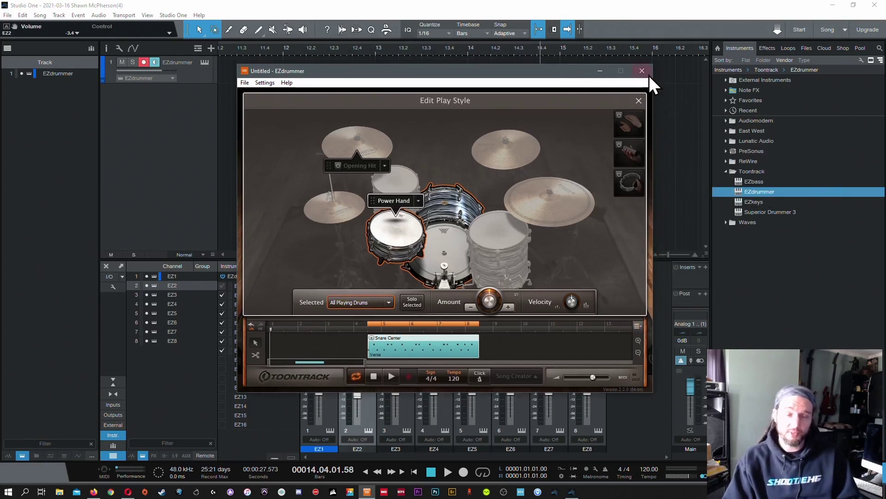
click(642, 71)
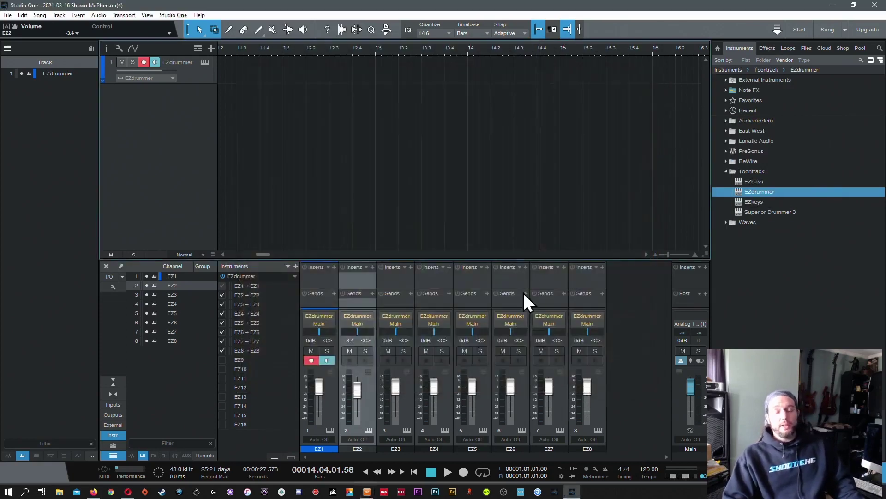
click(460, 231)
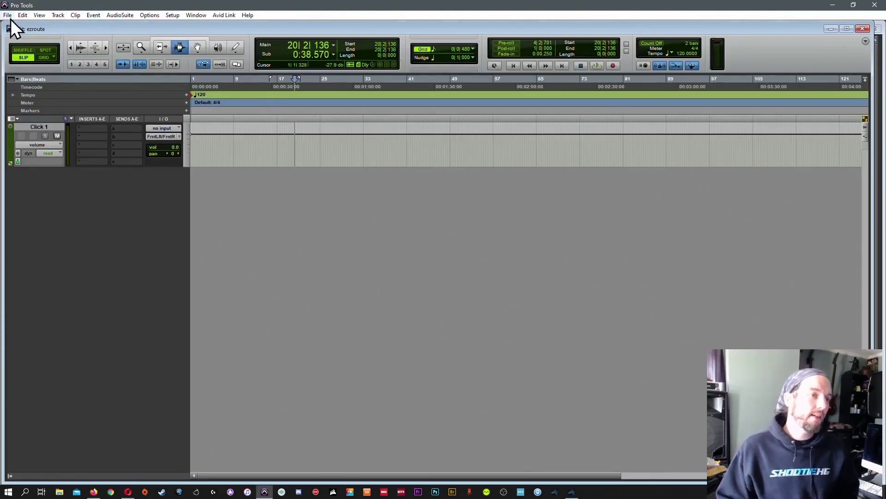
Create a stereo instrument track named EZ in the ezroute session
click(58, 16)
click(69, 29)
click(353, 169)
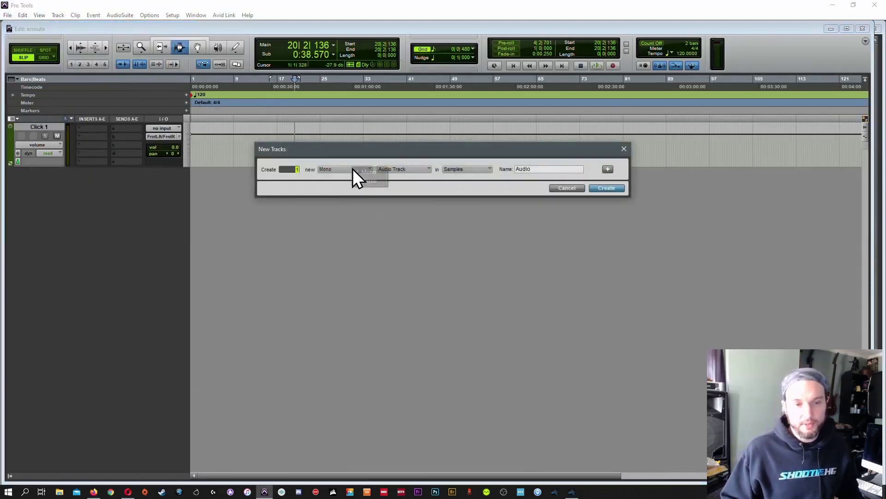
click(368, 180)
click(406, 168)
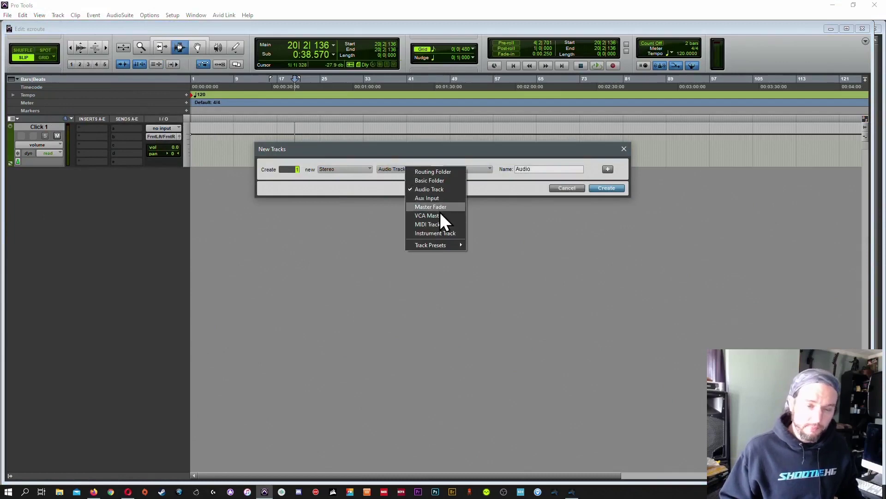
click(440, 233)
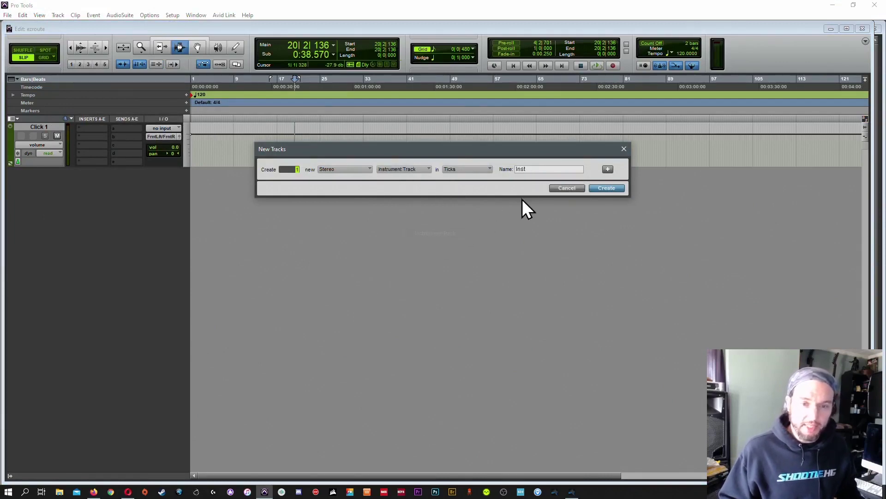
text(EZ)
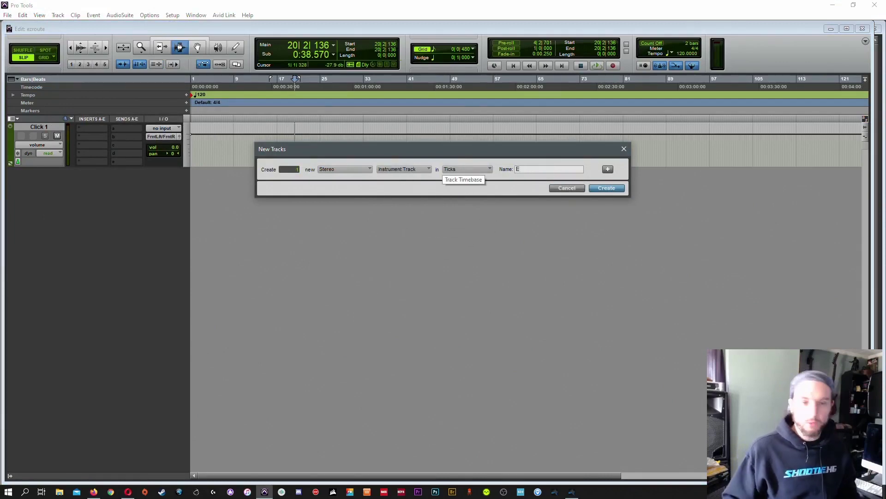
click(604, 190)
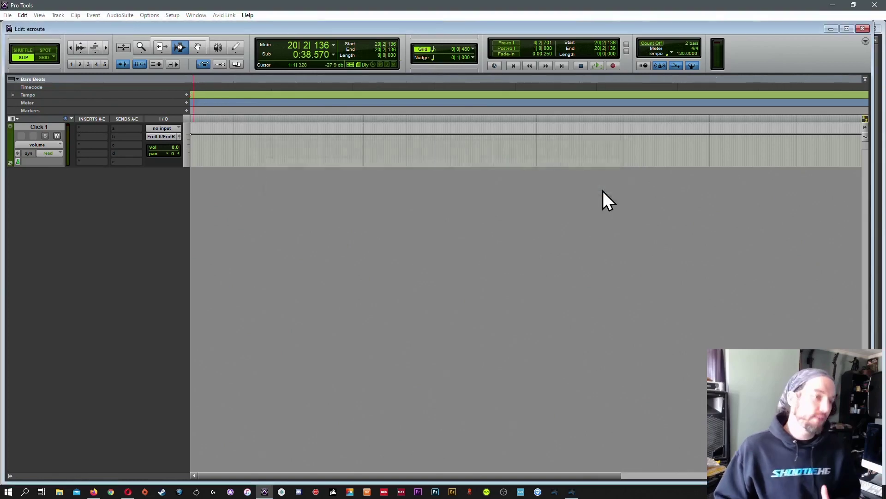
click(83, 174)
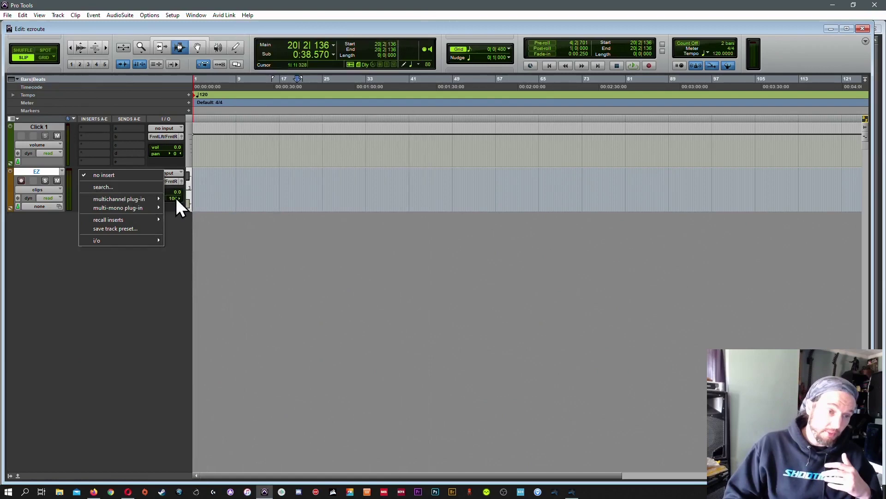
Insert EZdrummer (stereo) on the EZ track and switch the plug-in to its mixer view
mouse_move(146, 200)
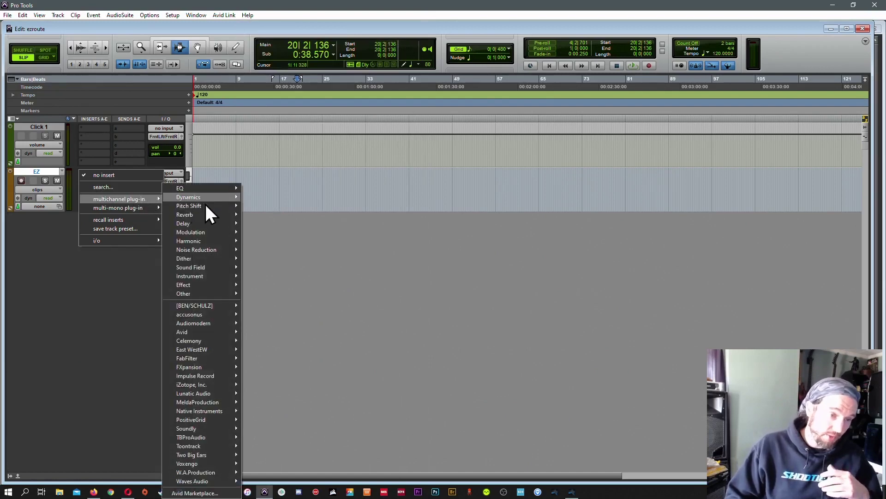
mouse_move(201, 278)
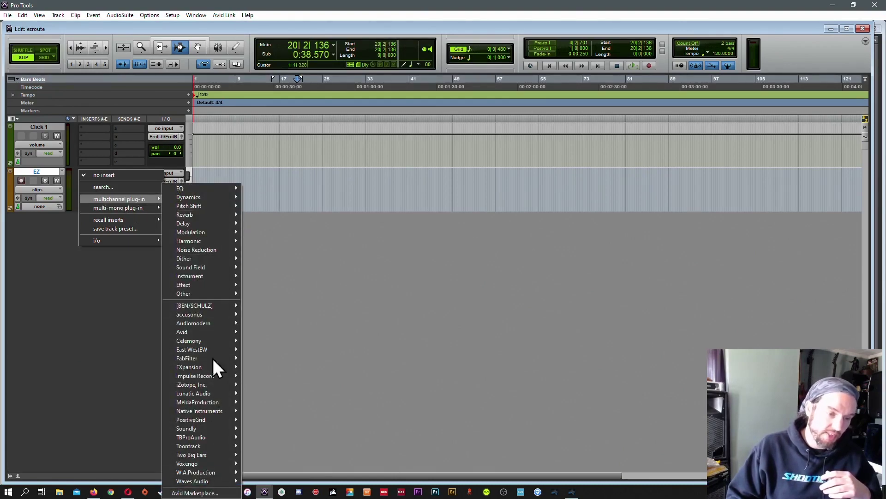
mouse_move(195, 447)
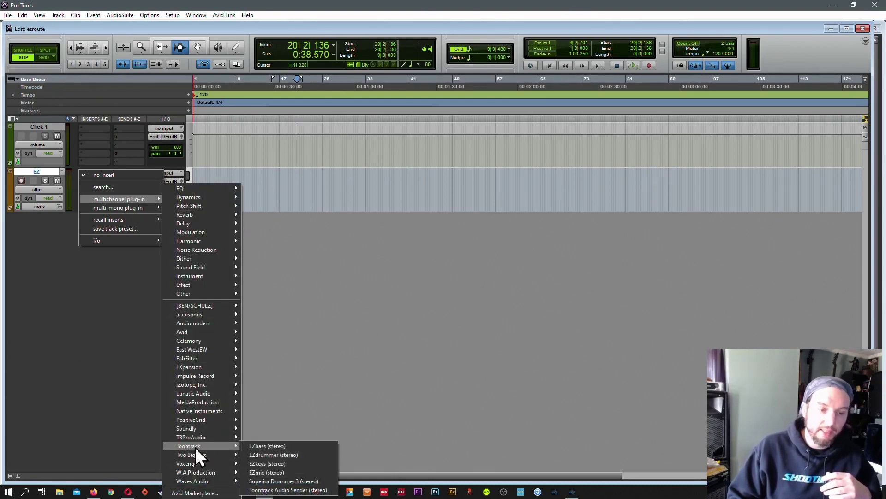
click(298, 456)
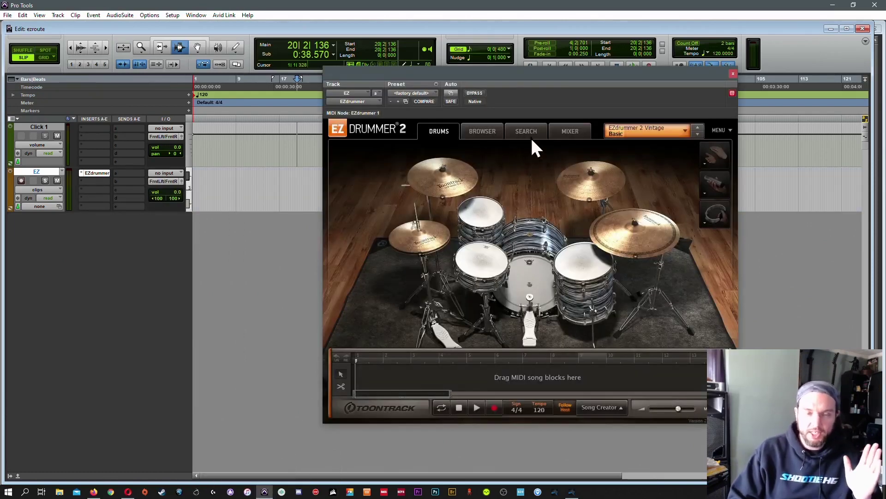
click(566, 131)
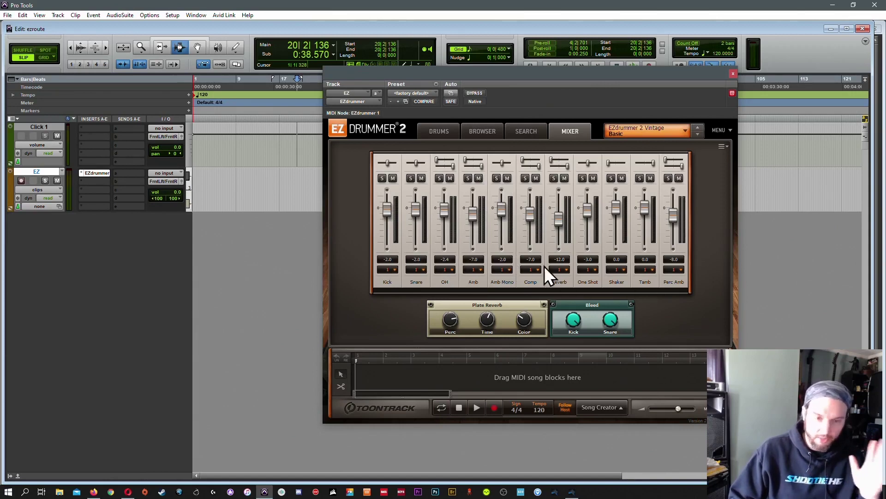
Switch EZdrummer's outputs to Multichannel, routing OH to output 3 and Amb to output 4
click(388, 270)
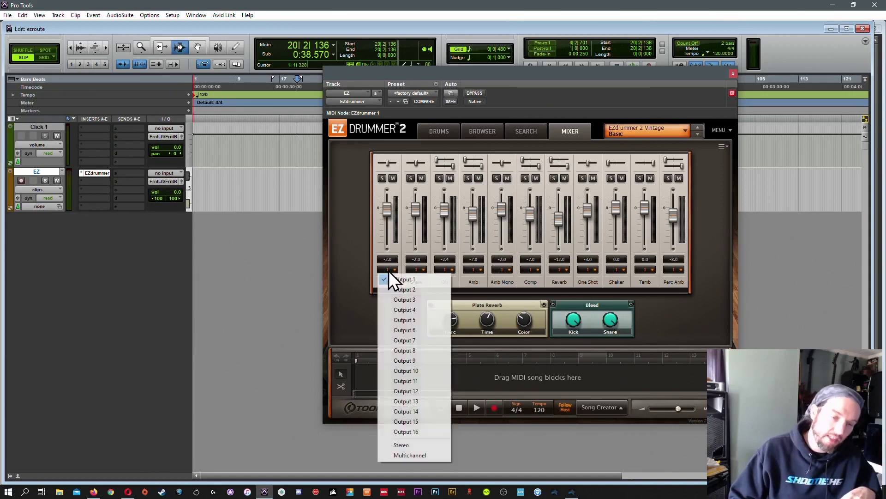
click(416, 455)
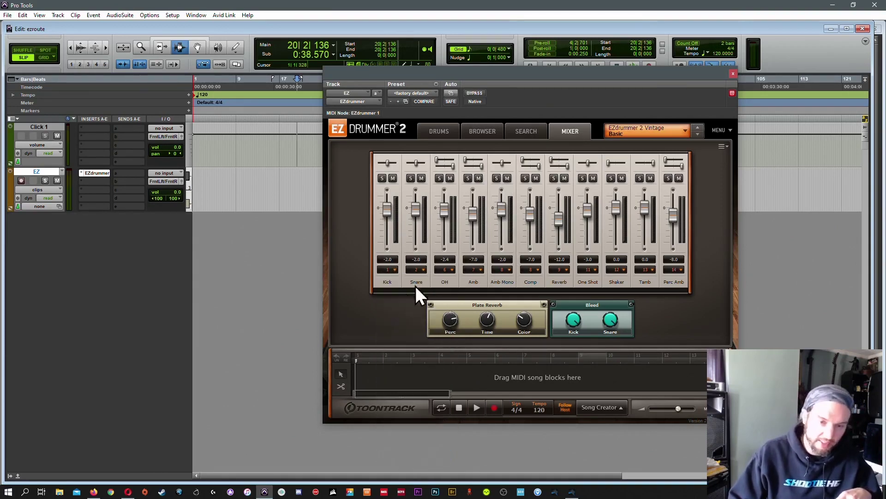
click(444, 270)
click(465, 300)
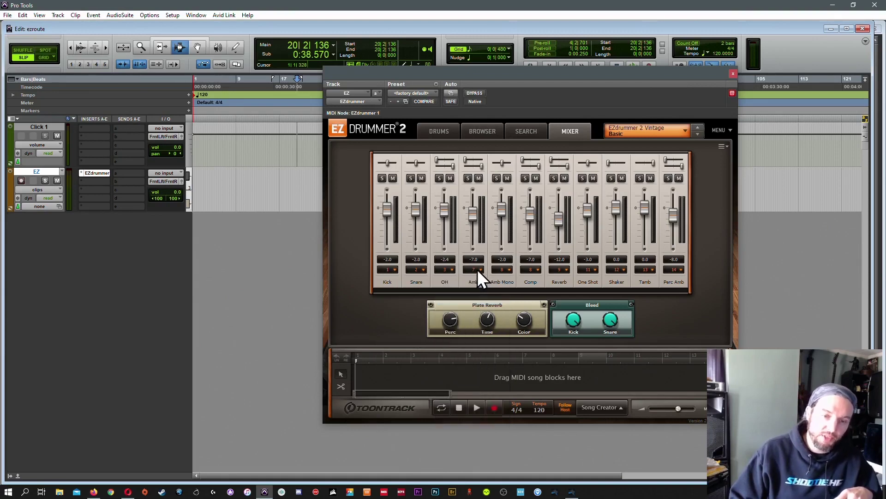
click(475, 270)
click(503, 309)
Route Amb Mono to output 5, Comp to output 6 and Reverb to output 7
click(508, 270)
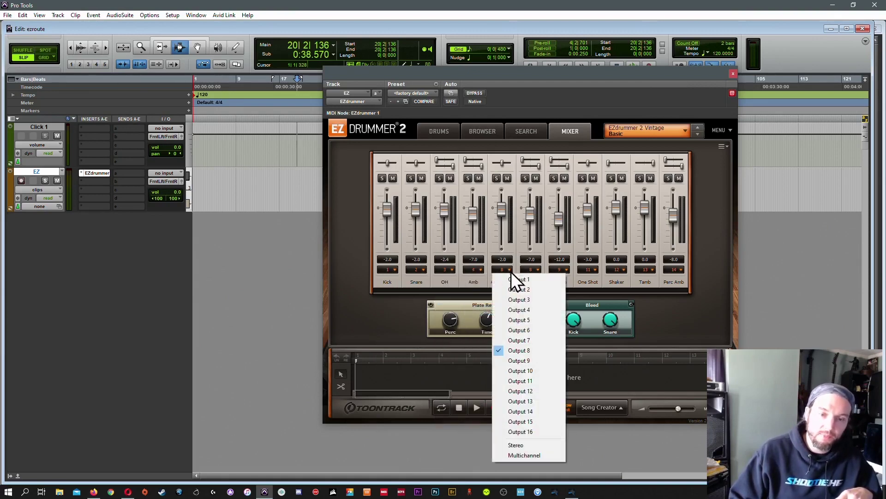
click(526, 320)
click(531, 270)
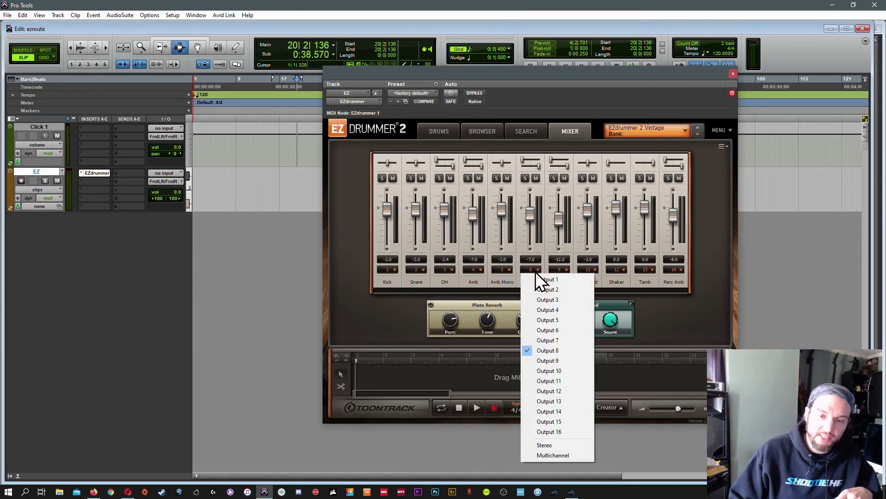
click(547, 330)
click(562, 271)
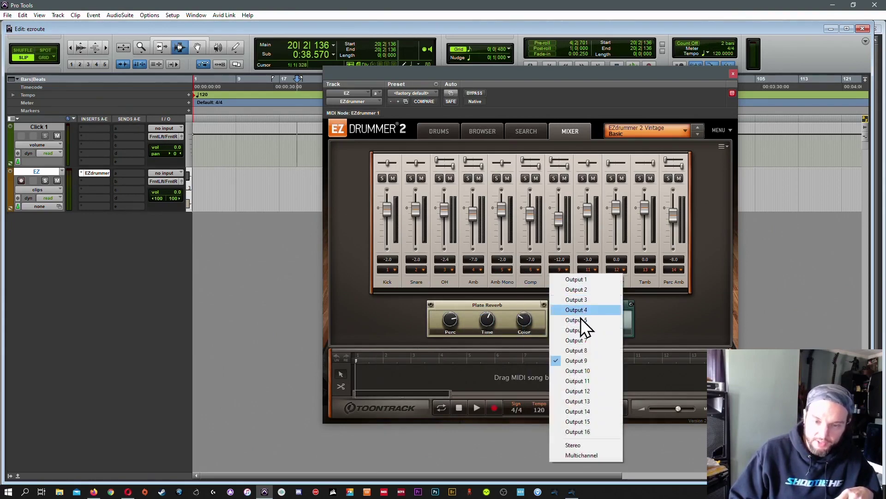
click(583, 342)
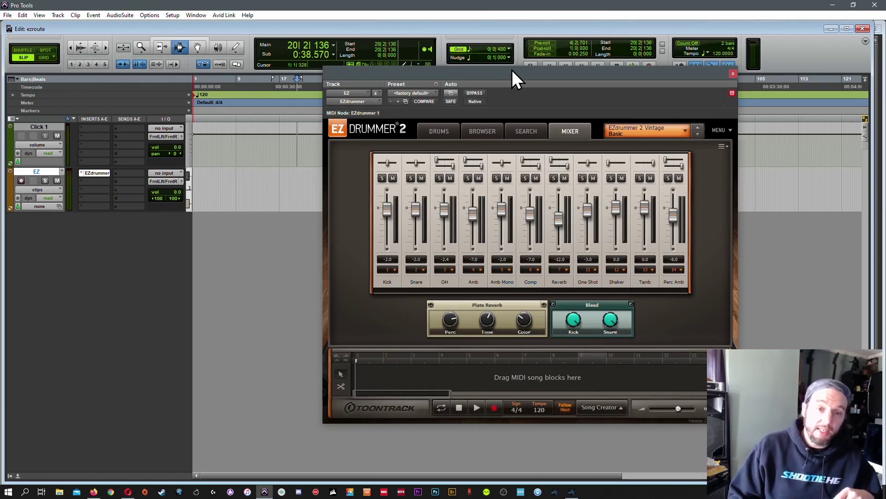
drag(512, 72, 488, 69)
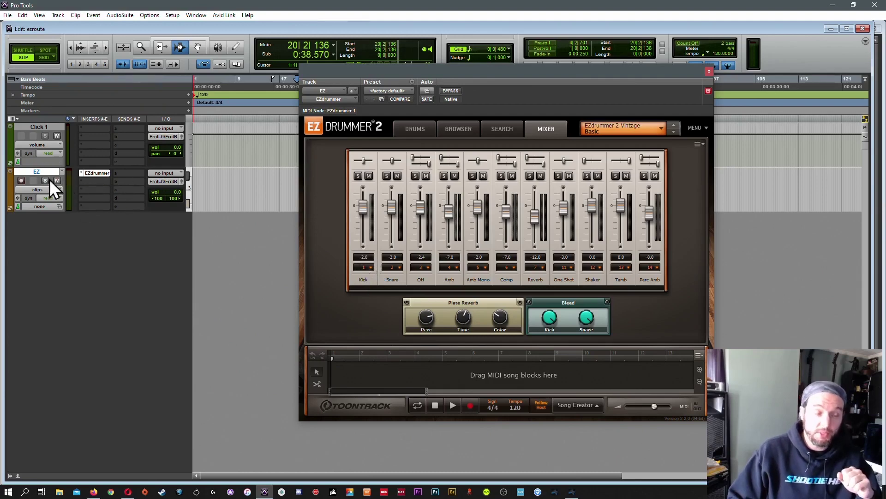
Preview the Variation 01 groove in EZdrummer's browser, then stop it
click(409, 129)
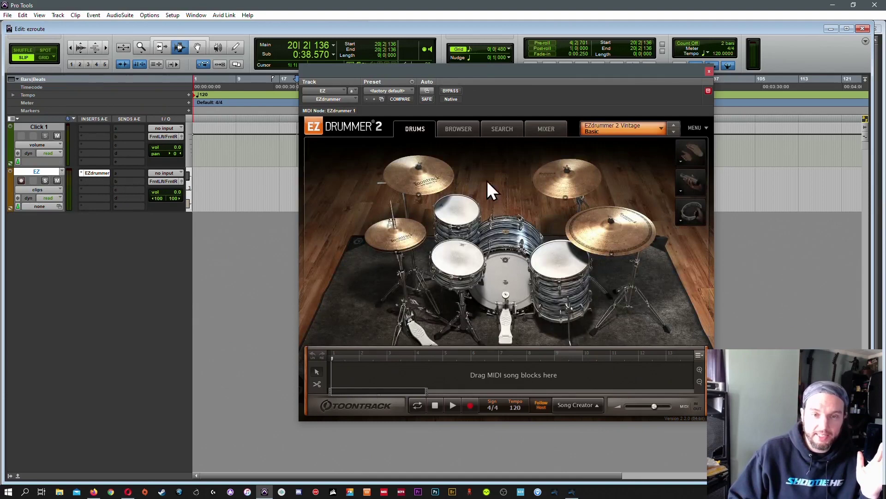
click(502, 129)
click(458, 129)
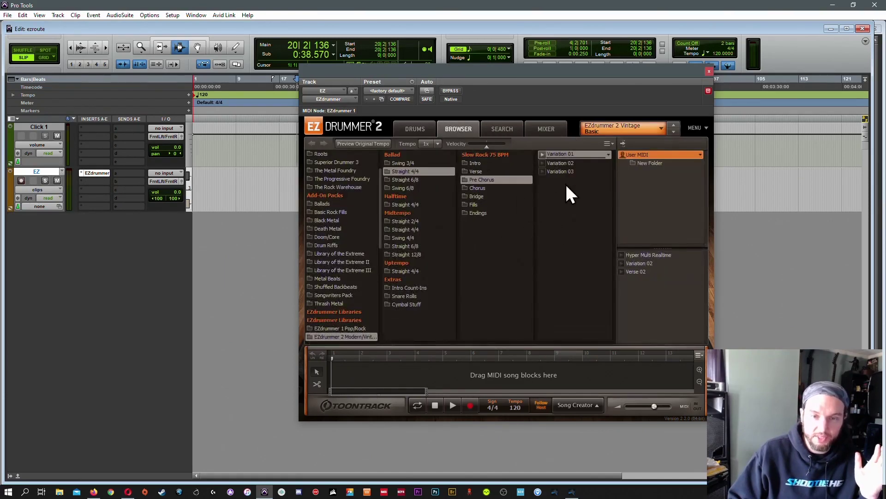
click(543, 155)
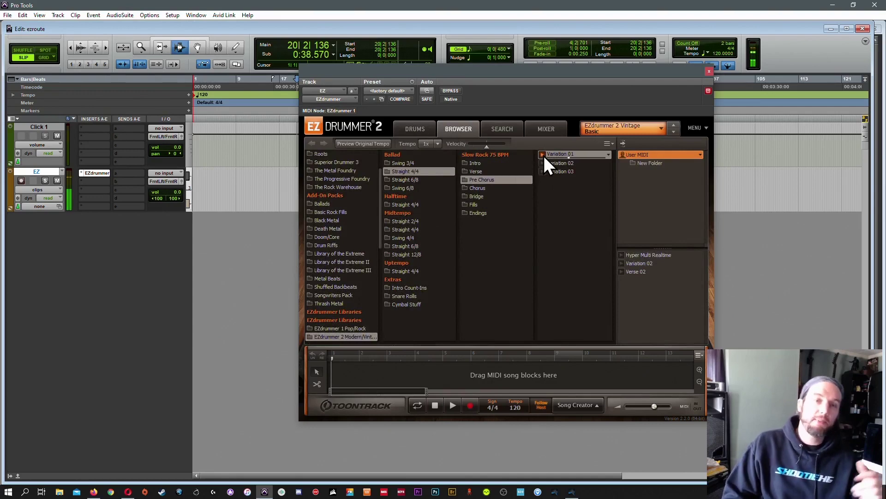
drag(533, 69, 511, 88)
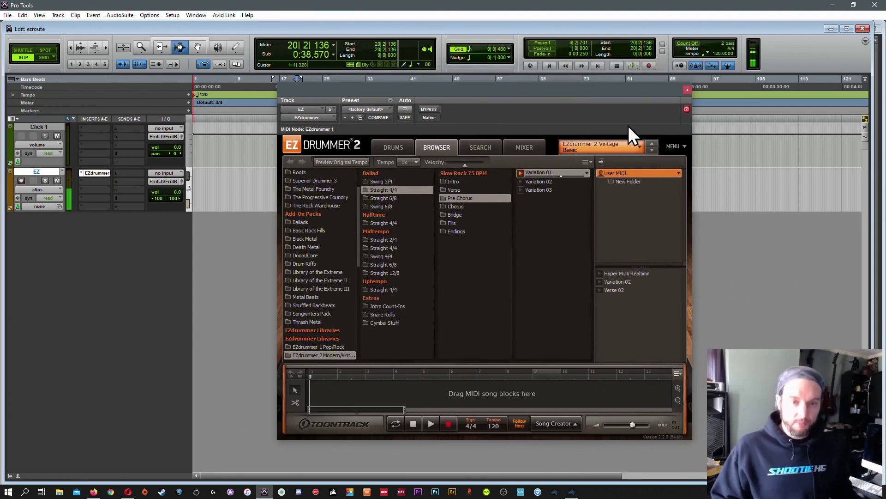
click(521, 172)
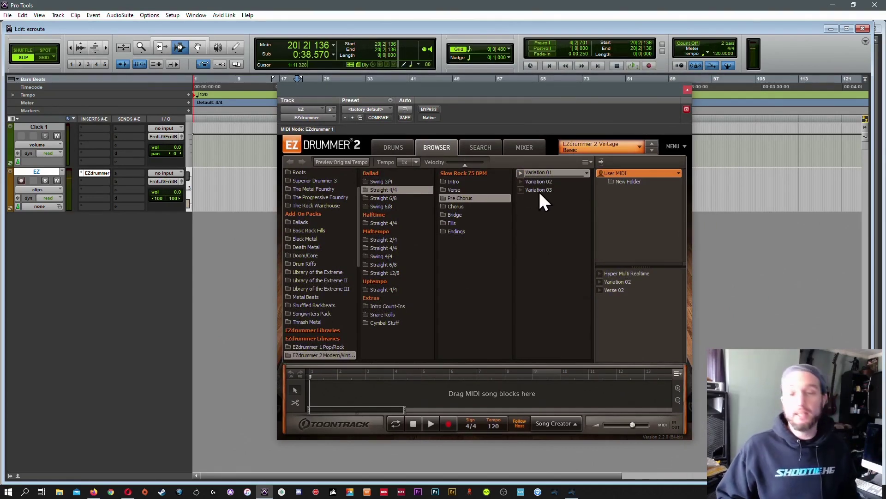
drag(594, 87, 606, 90)
Cycle through EZdrummer's Drums, Search and Browser pages and end on its Mixer
click(406, 149)
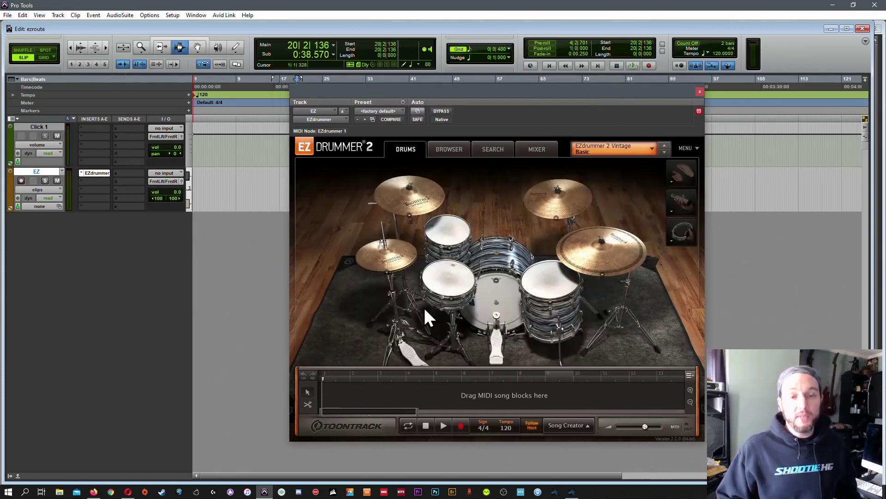
click(493, 150)
click(439, 149)
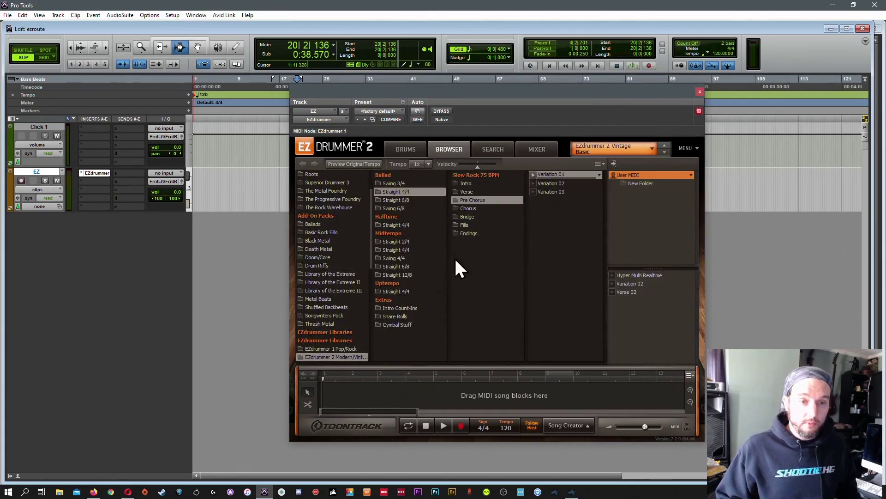
click(409, 148)
click(536, 149)
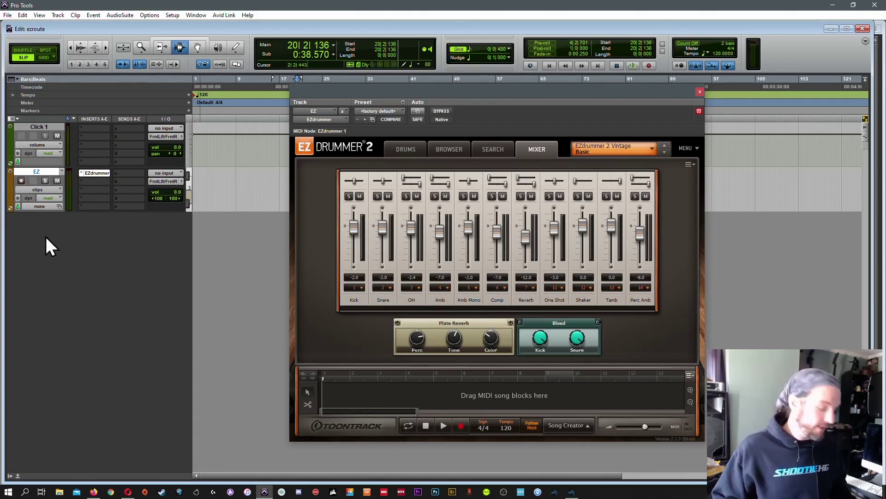
Create six stereo aux input tracks named EZA via Shift+Ctrl+N
key(ctrl+shift+n)
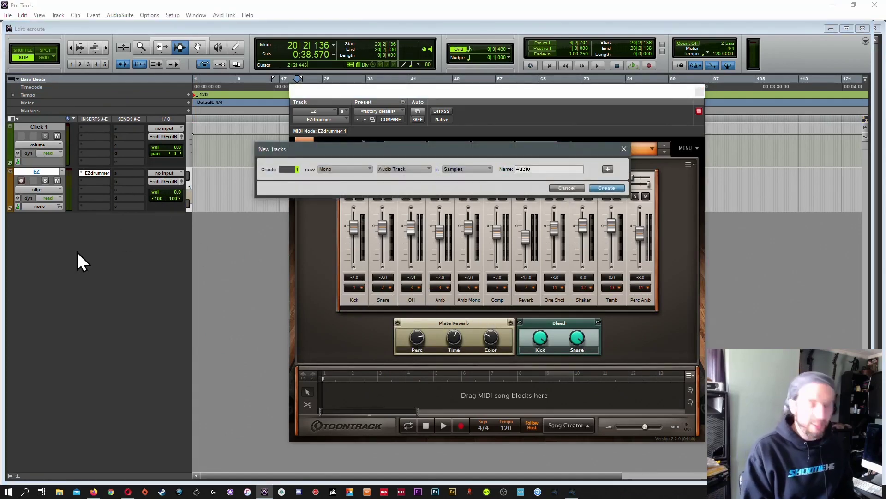
key(ctrl+Right)
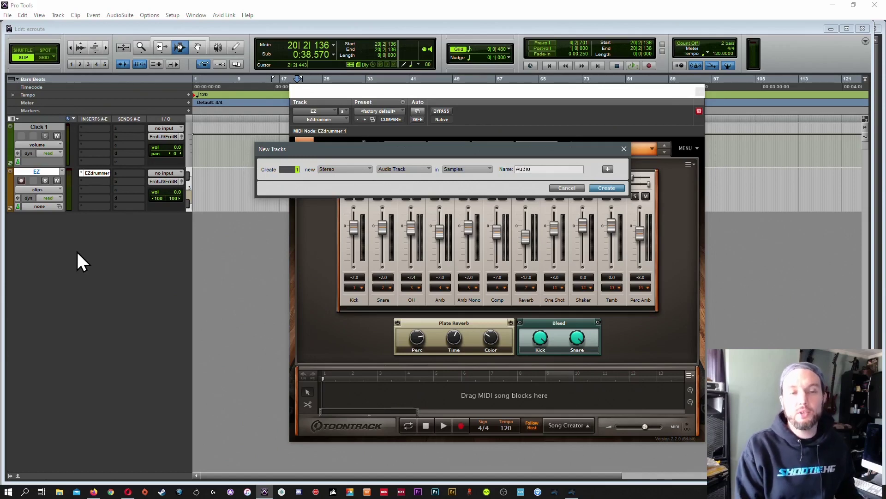
key(ctrl+Down)
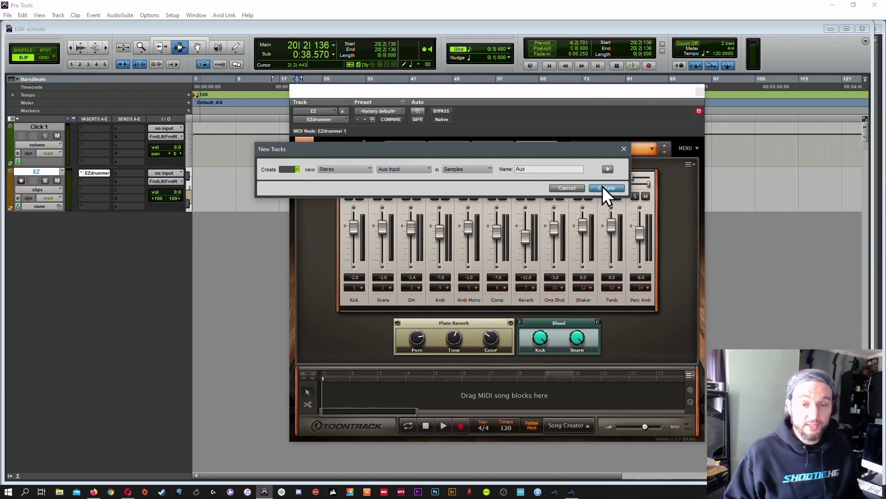
key(Tab)
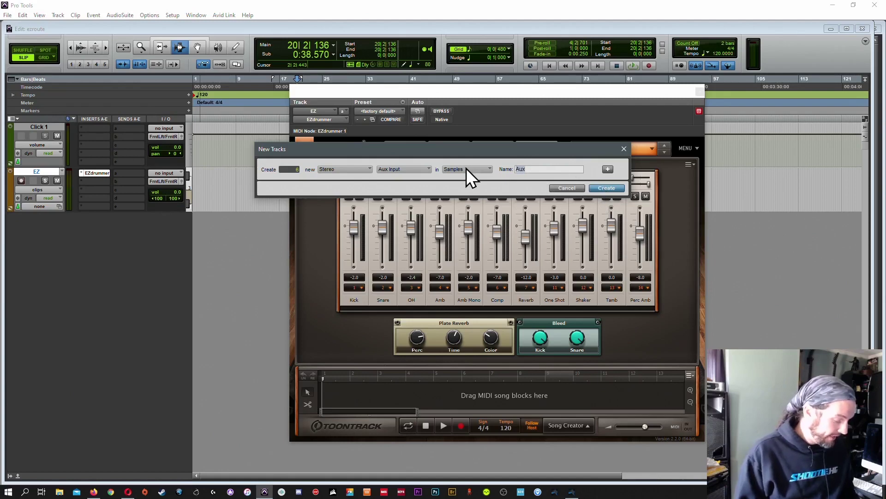
text(EZA)
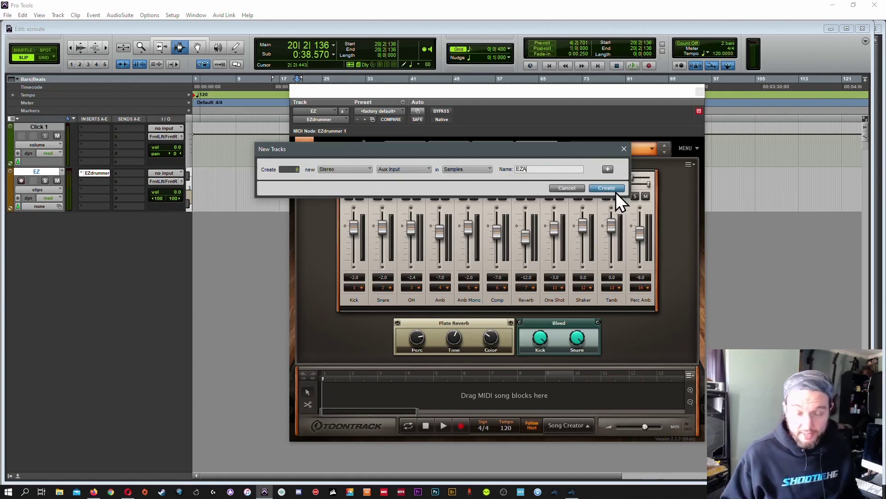
click(612, 191)
drag(439, 93, 578, 103)
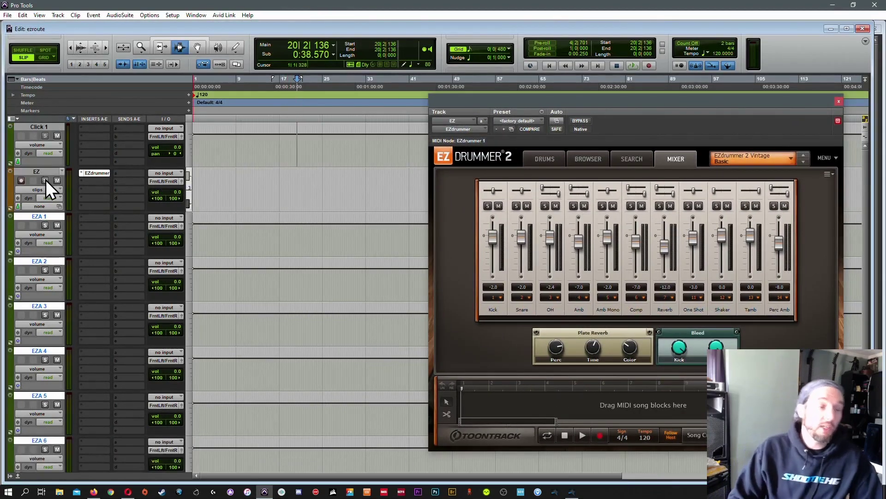
Set EZA 1's input to EZdrummer's EZ2 plug-in output
click(44, 174)
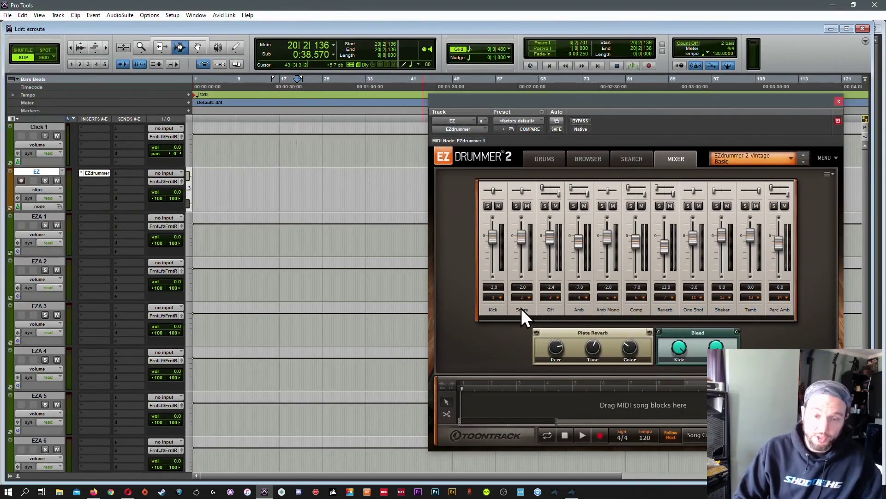
click(31, 218)
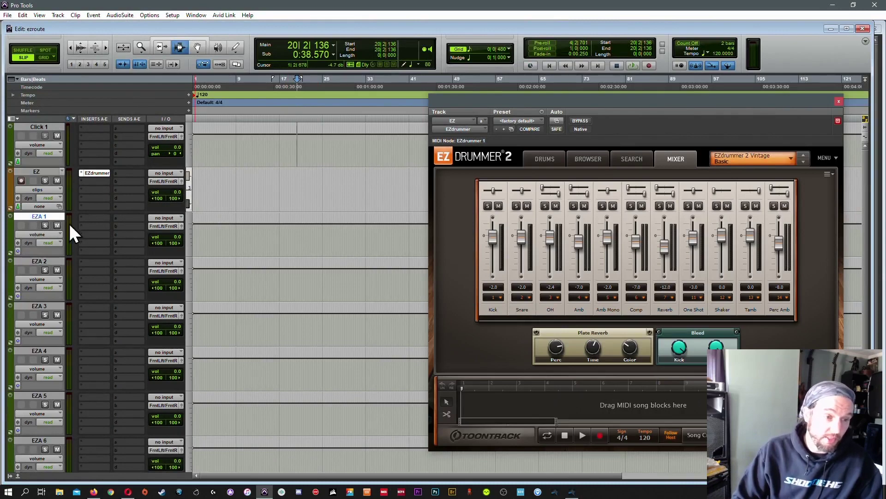
click(169, 219)
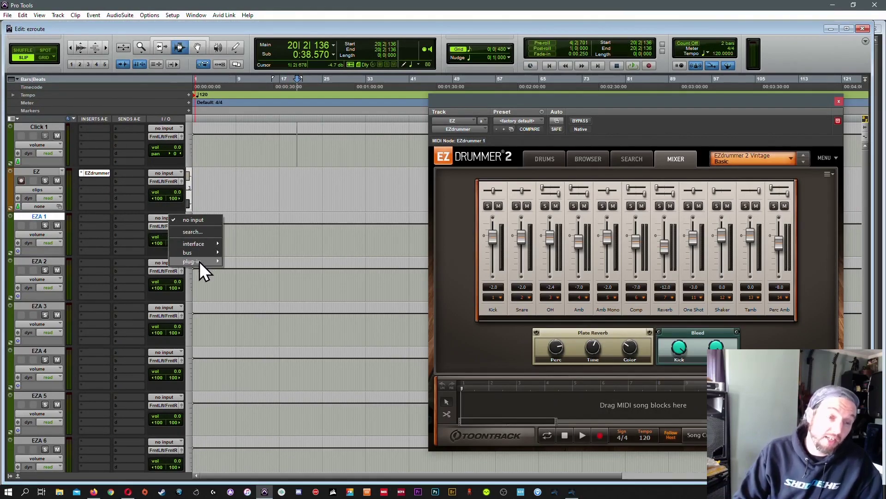
mouse_move(199, 261)
mouse_move(277, 264)
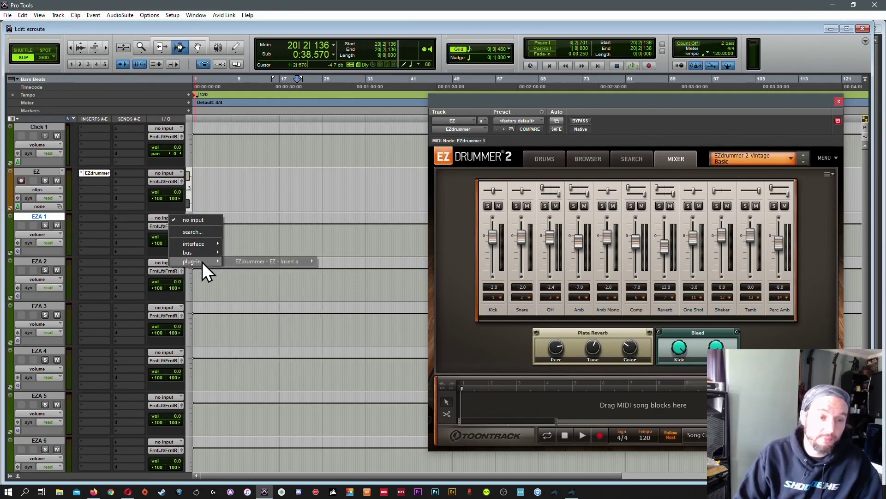
click(329, 262)
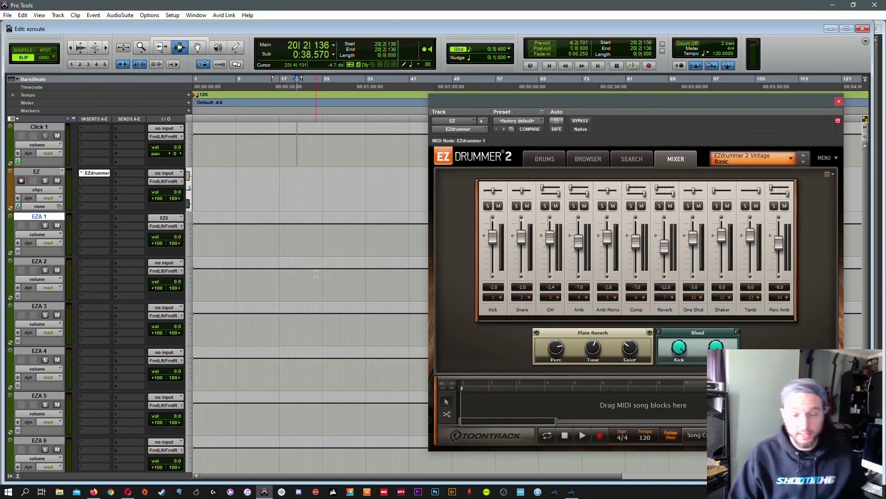
Stop EZdrummer's groove preview and return the plug-in to its mixer page
click(635, 162)
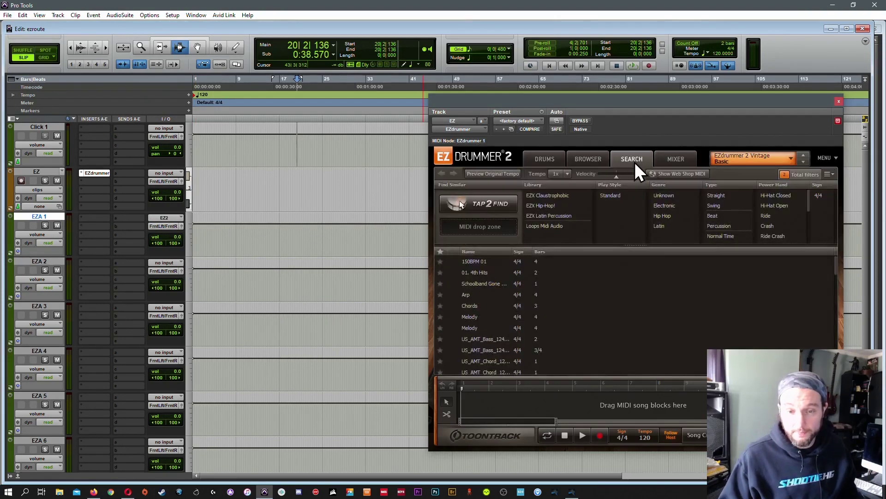
click(588, 158)
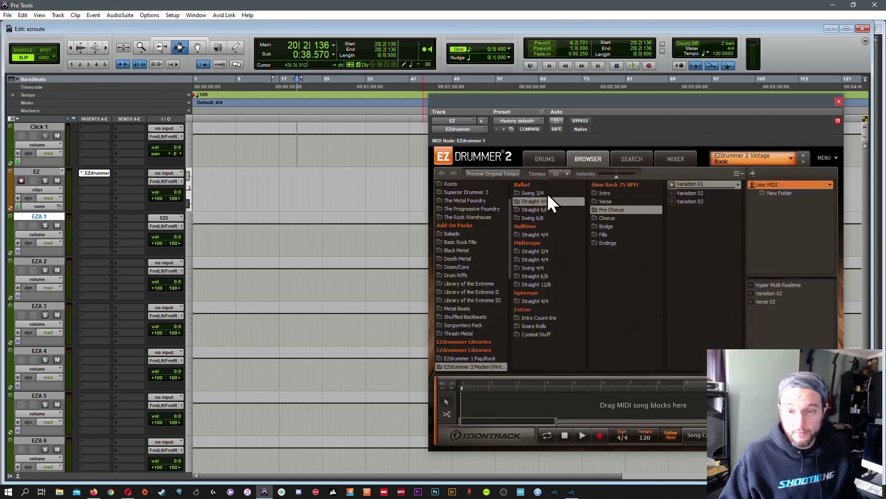
click(673, 185)
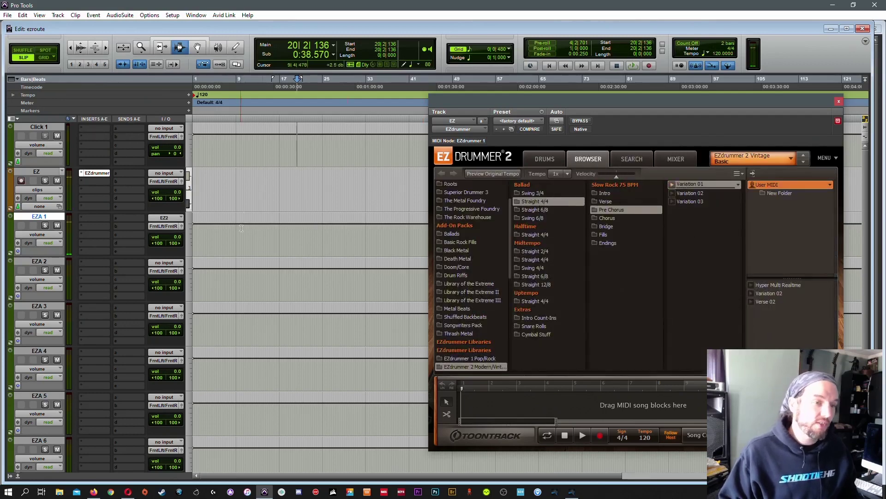
click(633, 160)
click(675, 159)
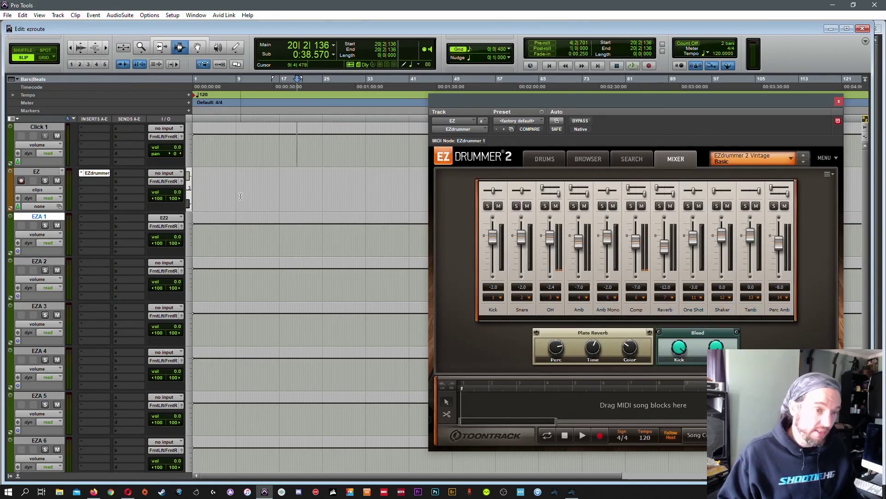
Feed EZA 2's input from EZdrummer's EZ3 output and EZA 3's from EZ4
click(168, 264)
mouse_move(201, 308)
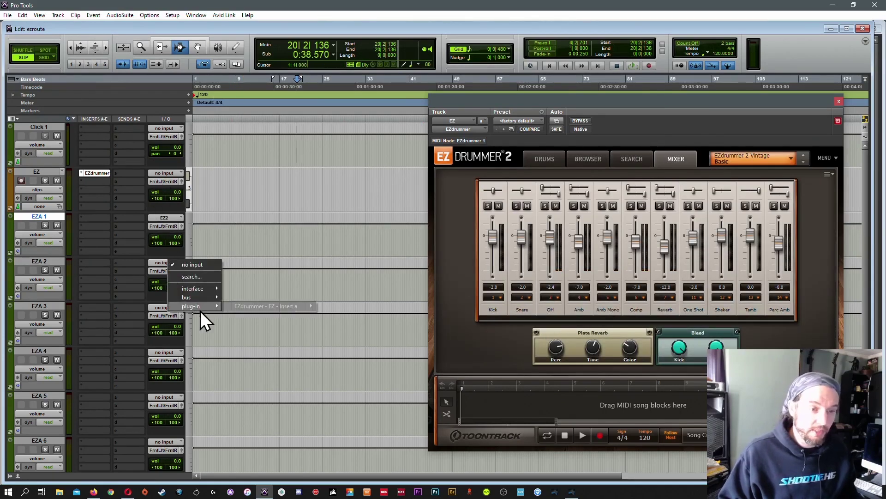
mouse_move(254, 308)
click(329, 314)
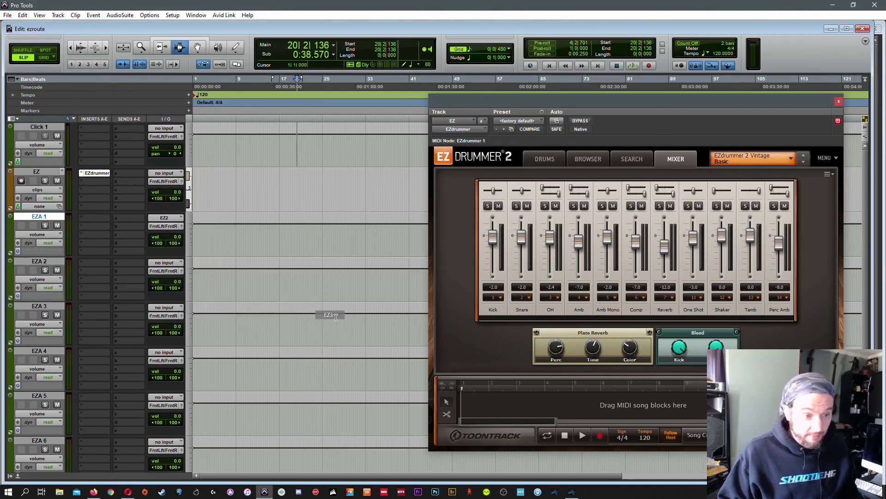
click(170, 306)
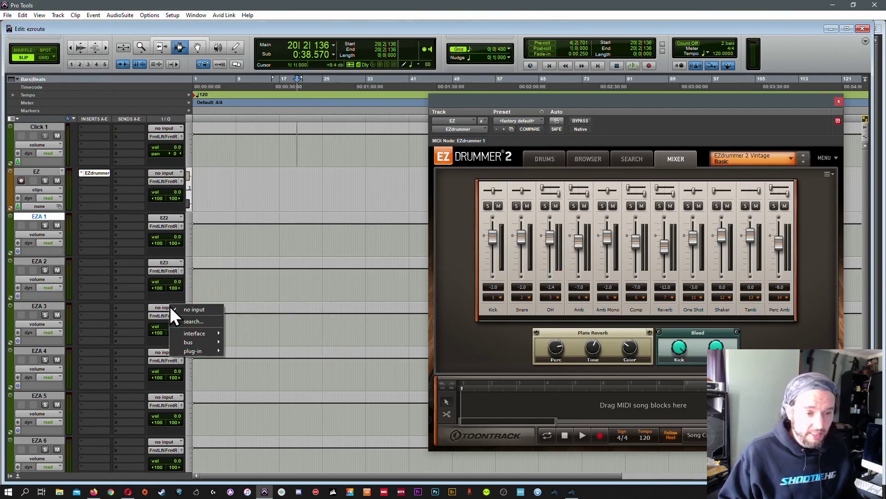
mouse_move(205, 350)
mouse_move(244, 351)
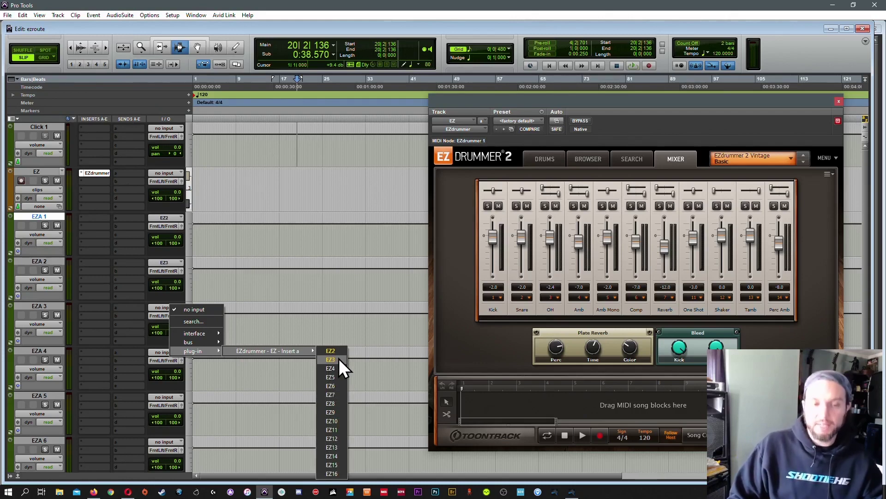
click(339, 368)
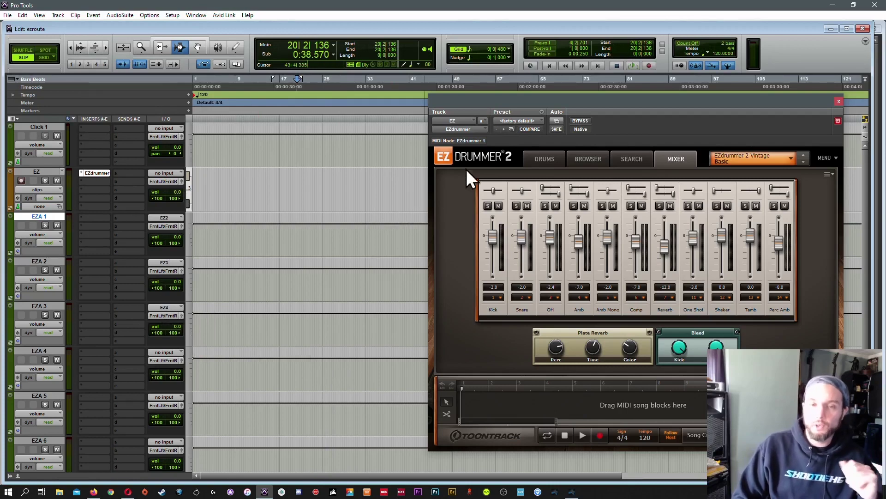
drag(570, 101, 546, 118)
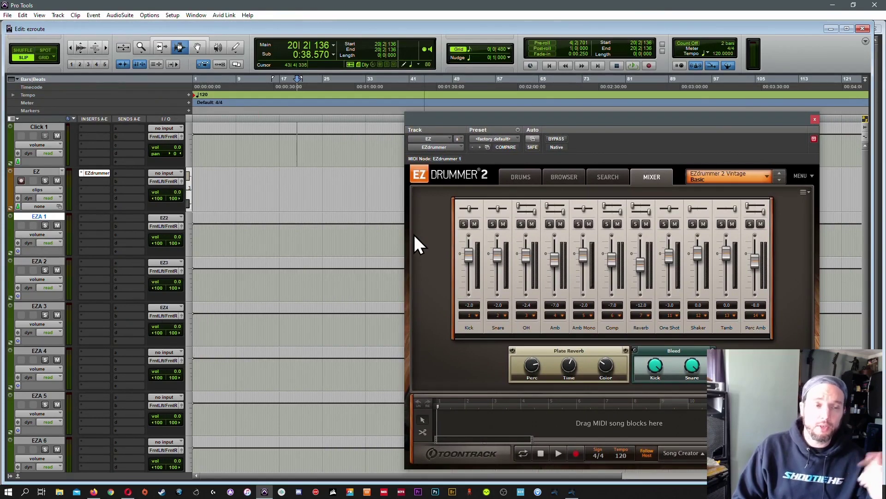
drag(612, 124, 576, 121)
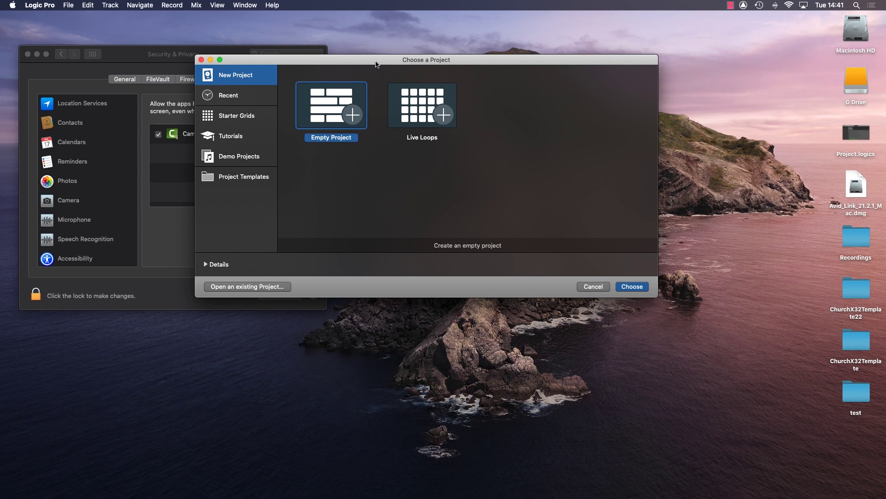
Nudge Logic Pro's Choose a Project dialog slightly to the right
drag(376, 64, 380, 64)
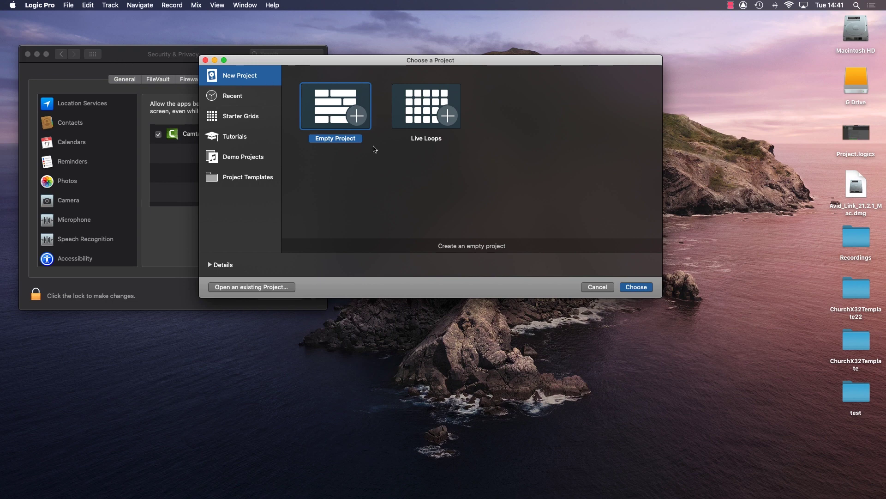
Create an empty project and pick EZdrummer Multi-Output (16xStereo) as the software instrument
click(621, 287)
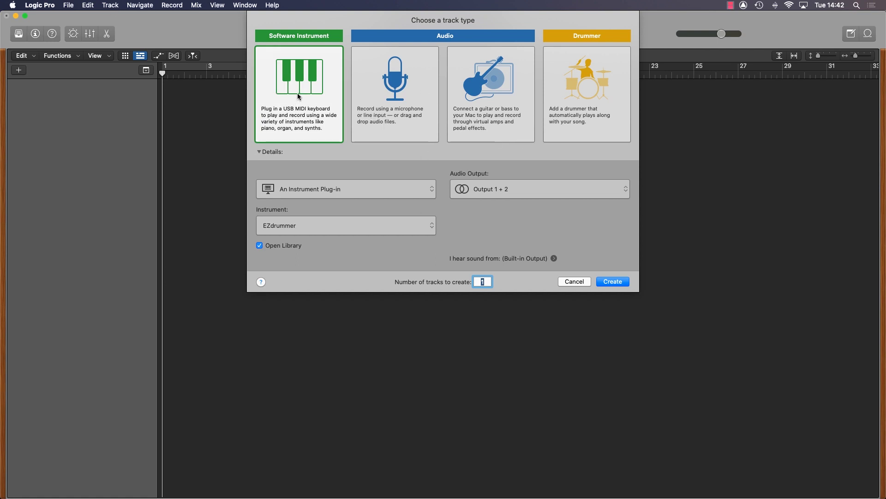
click(313, 192)
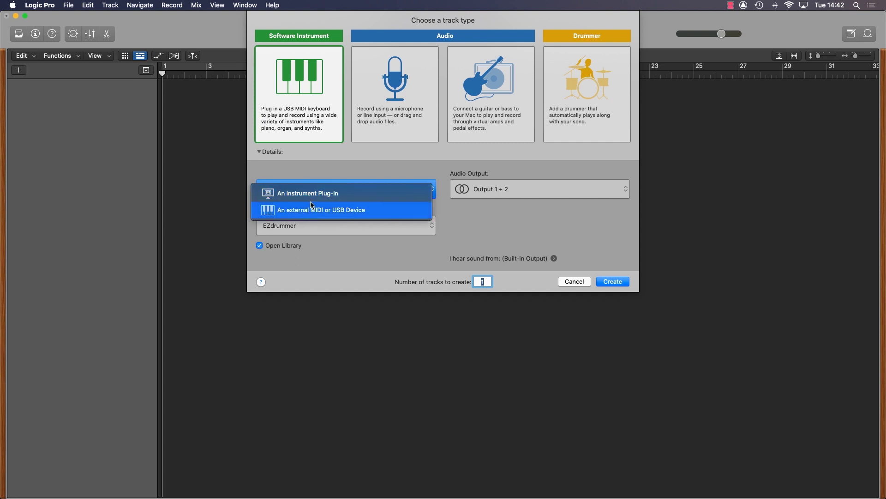
click(347, 168)
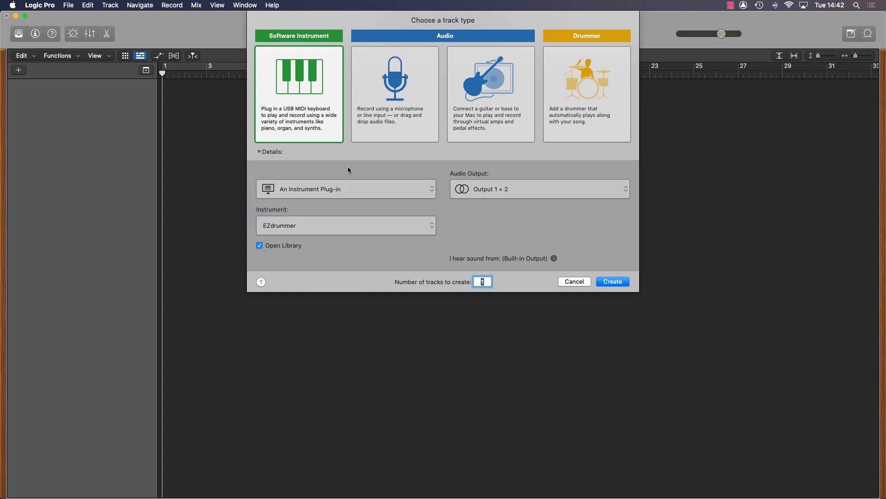
click(322, 227)
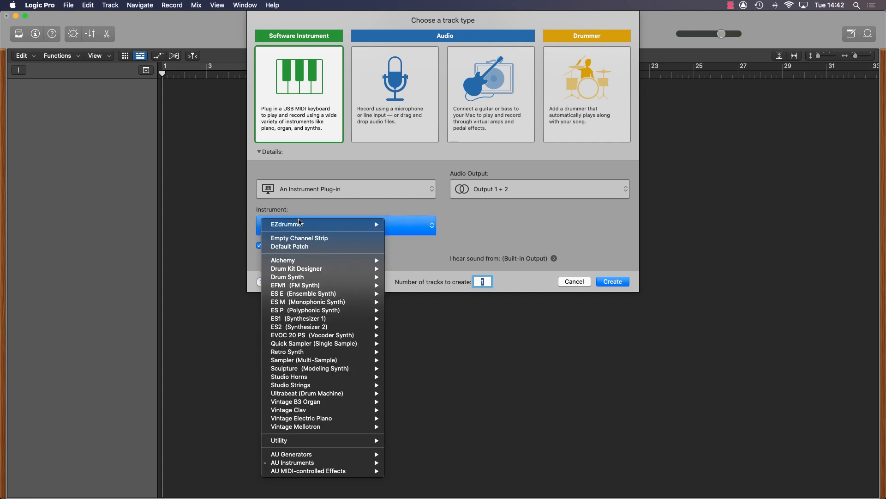
mouse_move(310, 229)
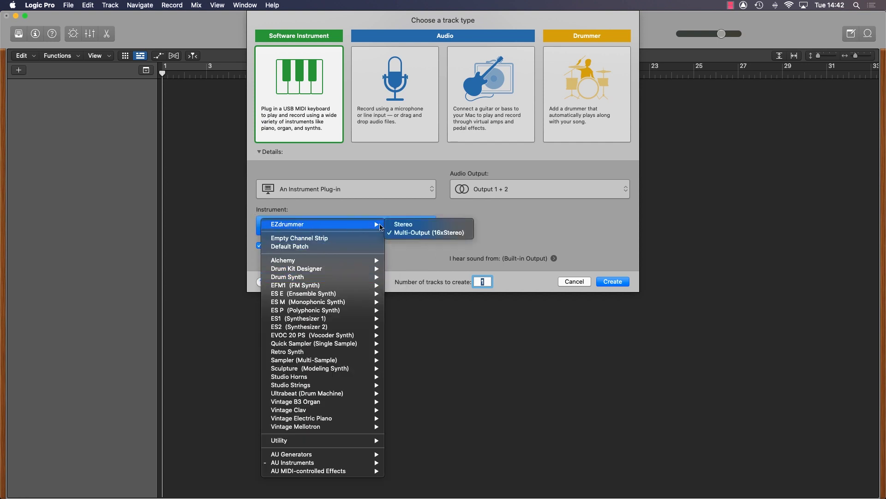
mouse_move(330, 337)
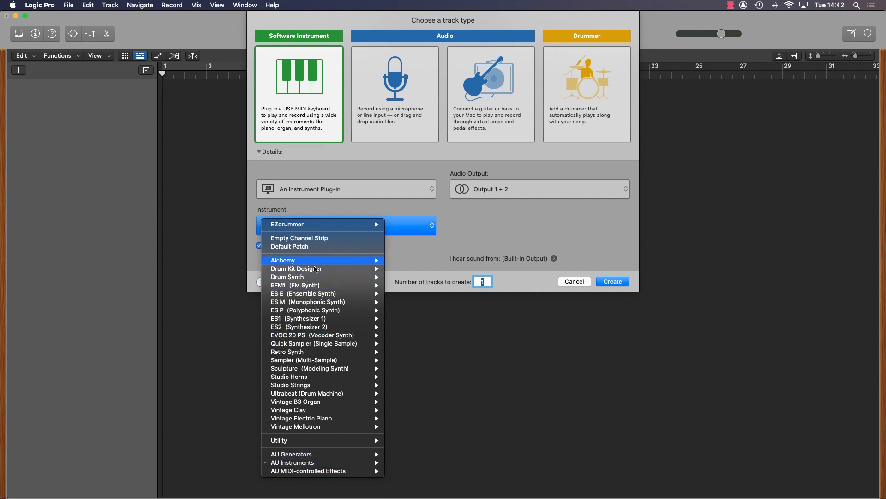
mouse_move(307, 464)
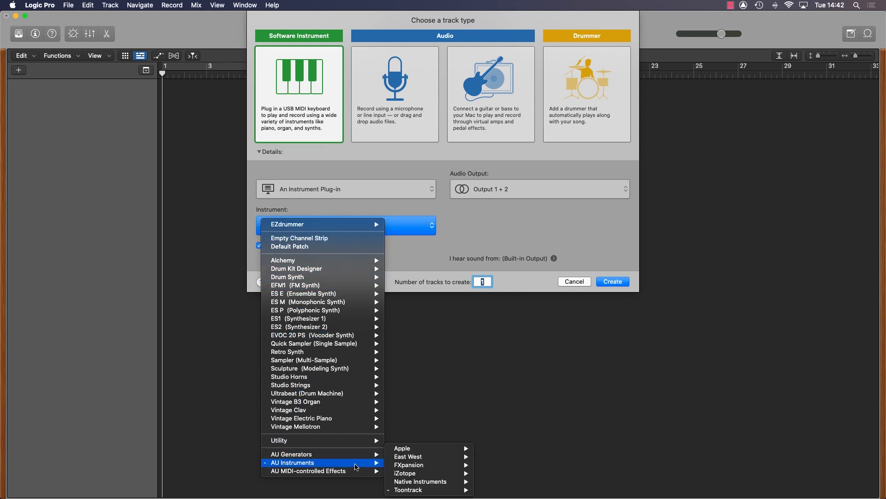
mouse_move(420, 491)
mouse_move(510, 469)
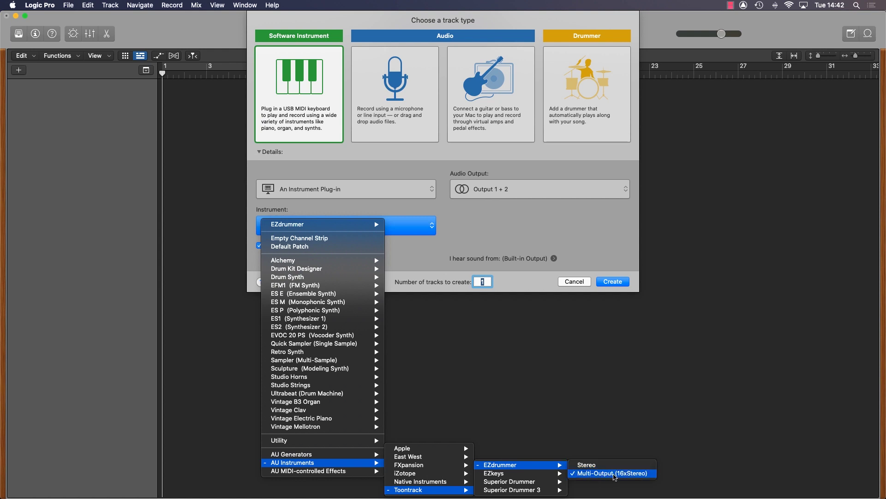
click(615, 476)
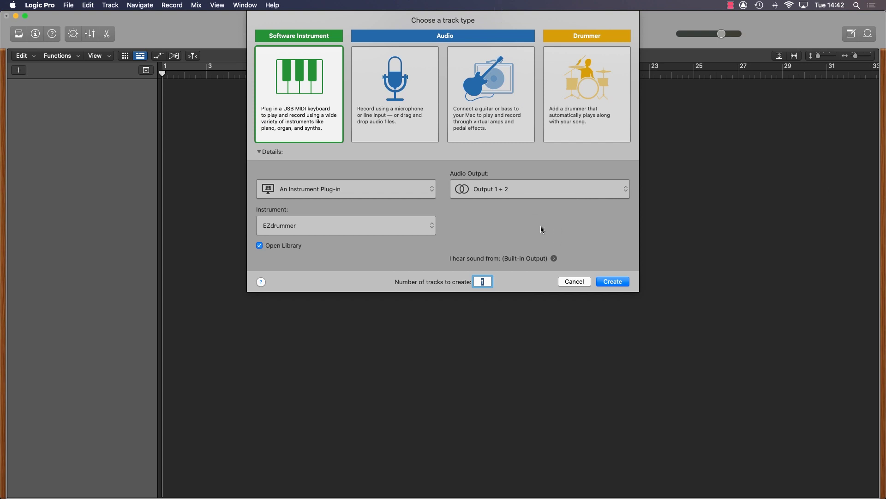
Create the EZdrummer track, show the Mixer and sound the kick drum
click(615, 282)
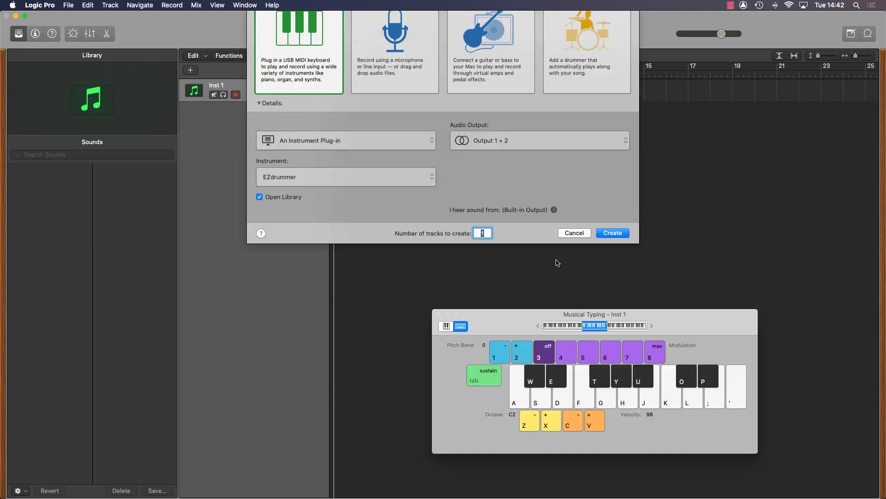
click(439, 315)
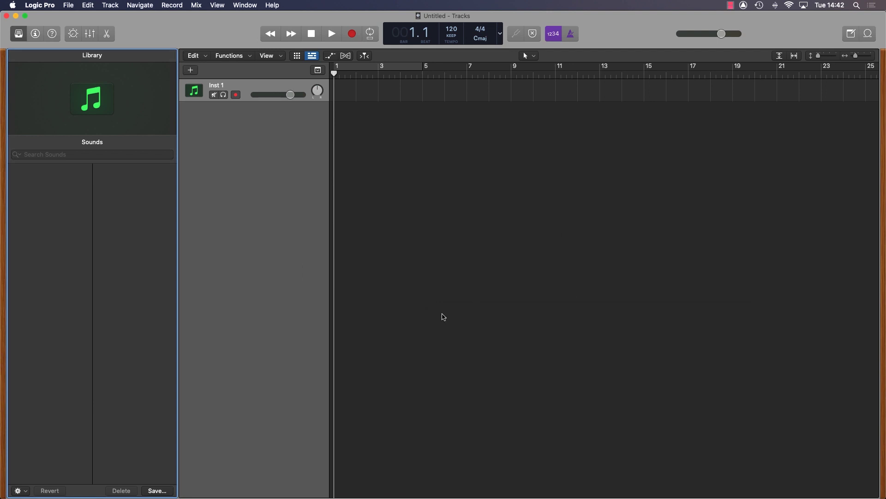
key(x)
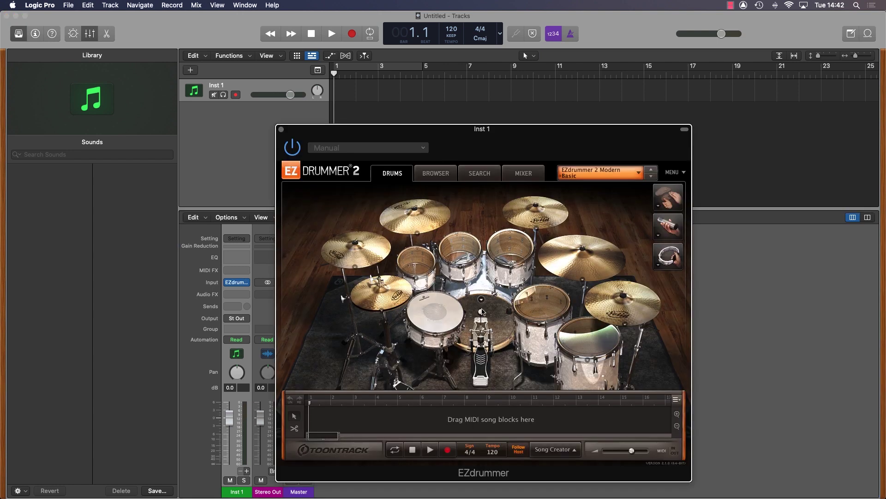
click(483, 312)
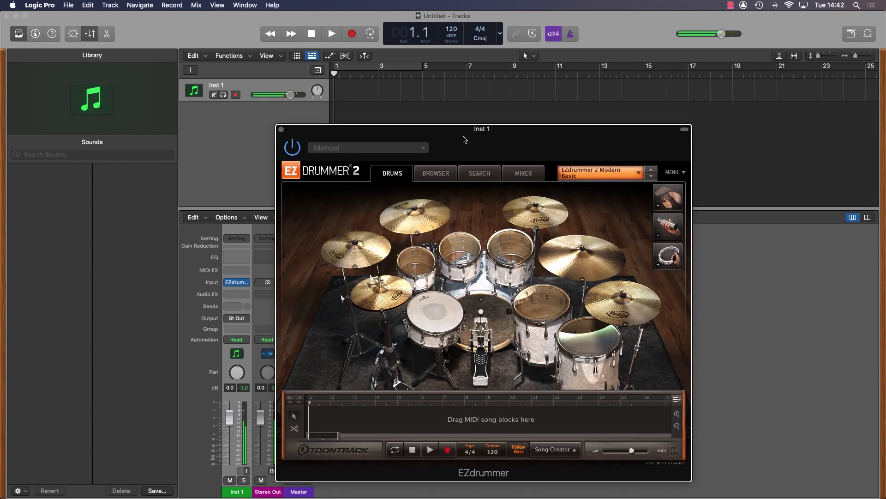
Look through EZdrummer's Search and Browser pages
drag(452, 132, 520, 96)
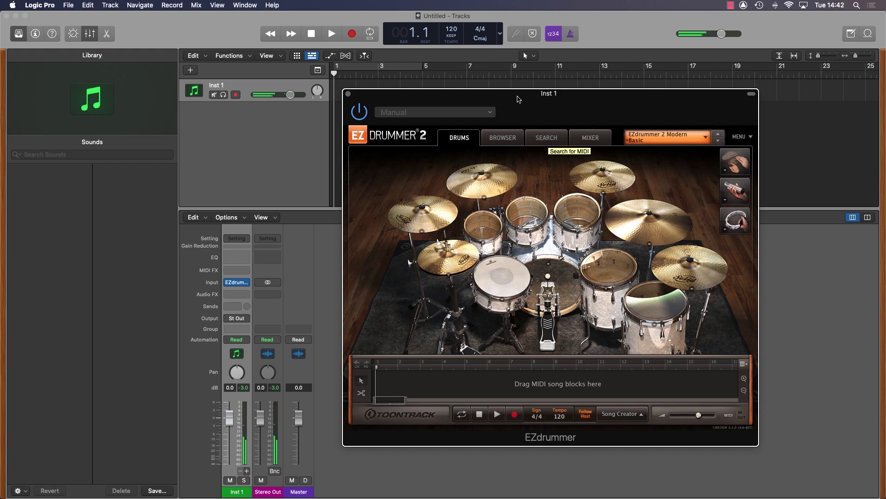
click(547, 141)
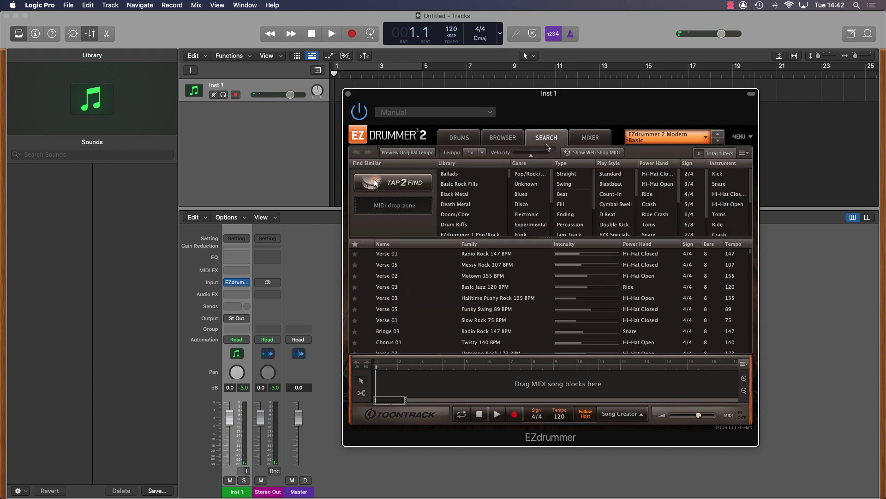
click(492, 138)
In EZdrummer's mixer, route the snare to Output 2, hi-hat to Output 3 and toms to Output 4
click(587, 138)
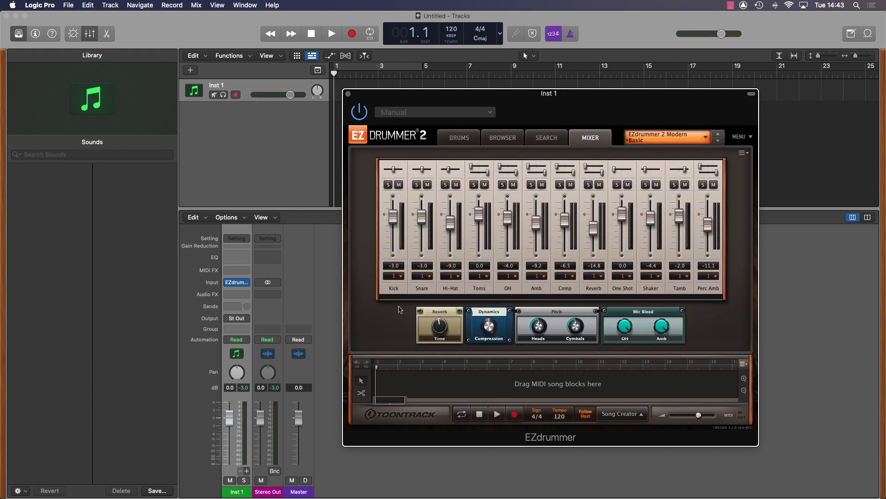
click(423, 275)
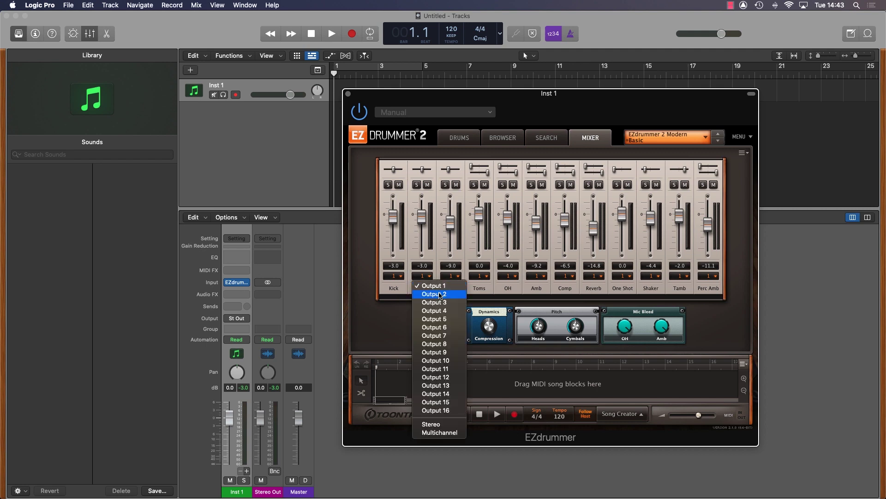
click(441, 296)
click(455, 276)
click(466, 303)
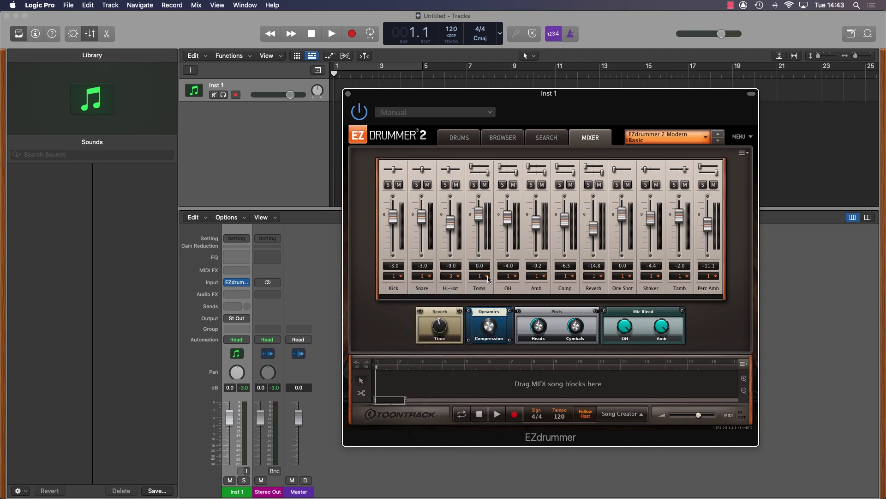
click(484, 276)
click(492, 311)
Close the EZdrummer window and bring up Logic's New Tracks dialog
click(348, 94)
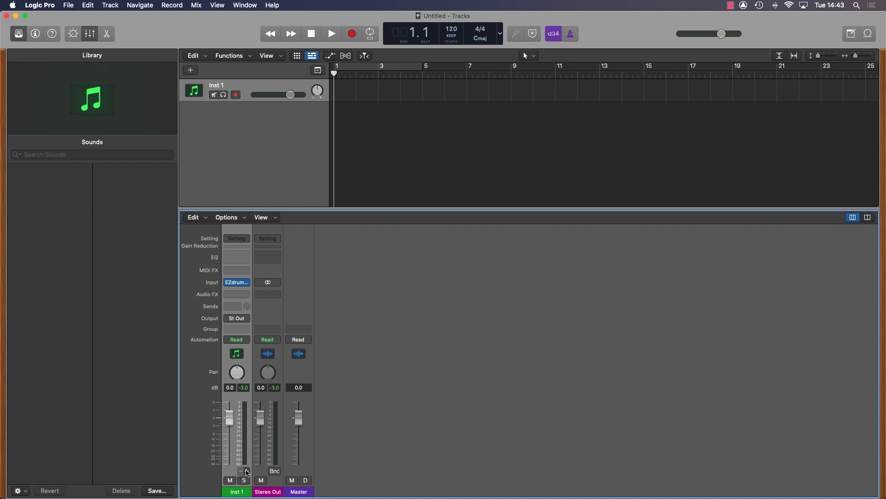
click(110, 5)
click(125, 17)
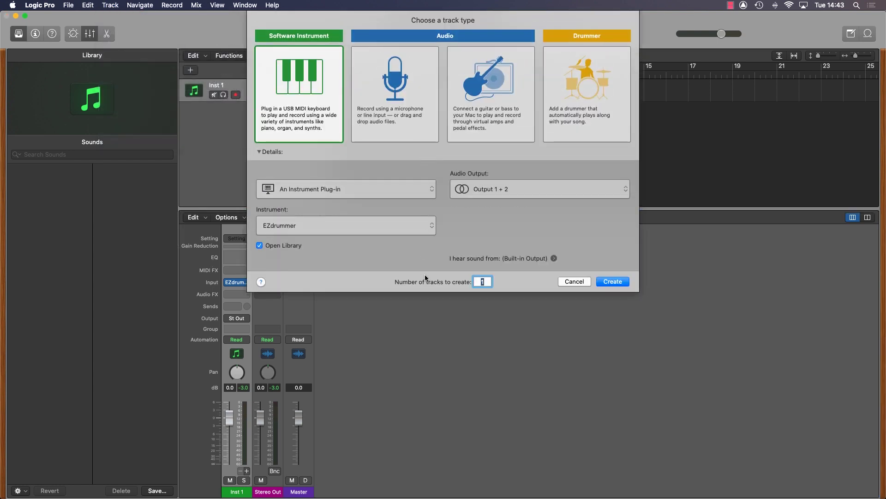
Reselect the multi-output EZdrummer instrument, then cancel the New Tracks dialog without adding a track
click(386, 229)
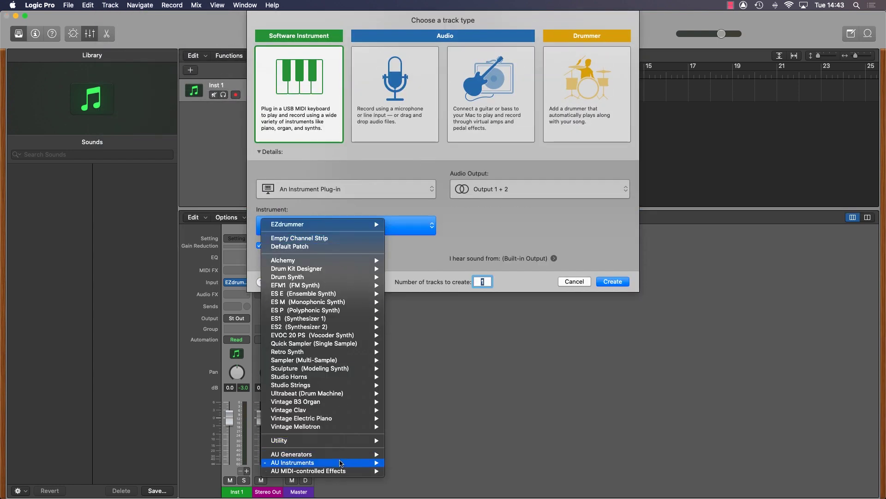
mouse_move(383, 462)
mouse_move(409, 490)
mouse_move(506, 465)
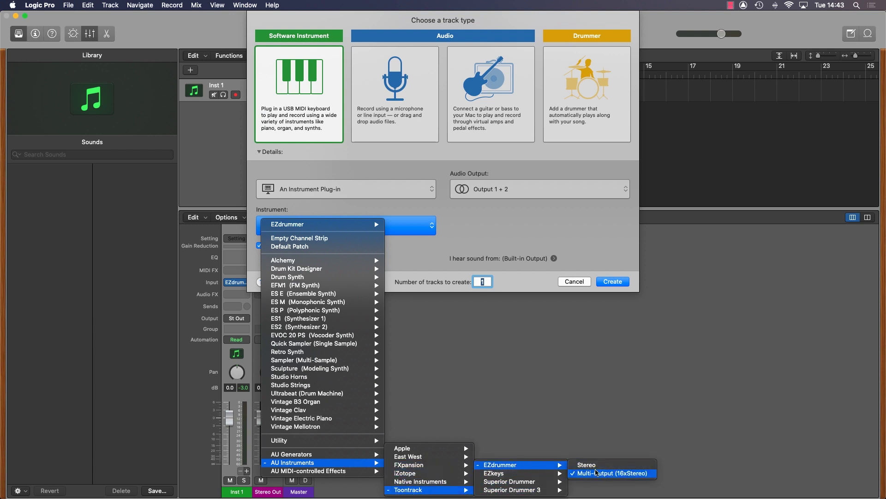
click(596, 471)
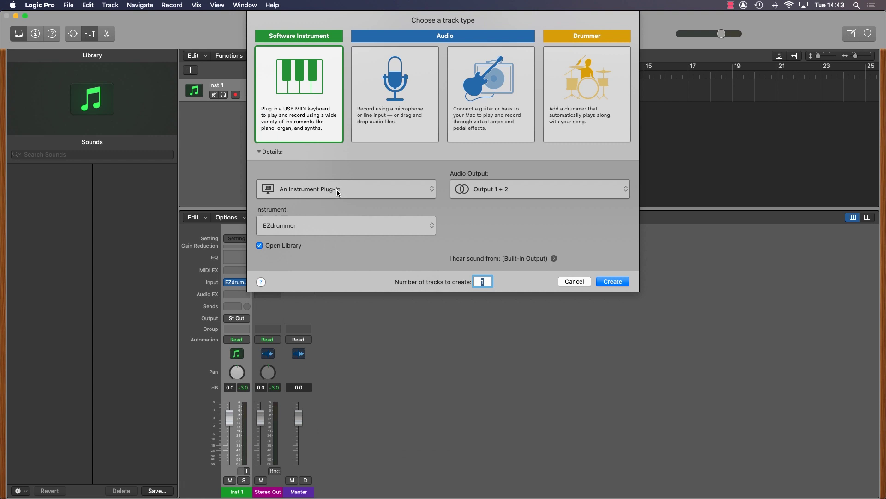
click(586, 281)
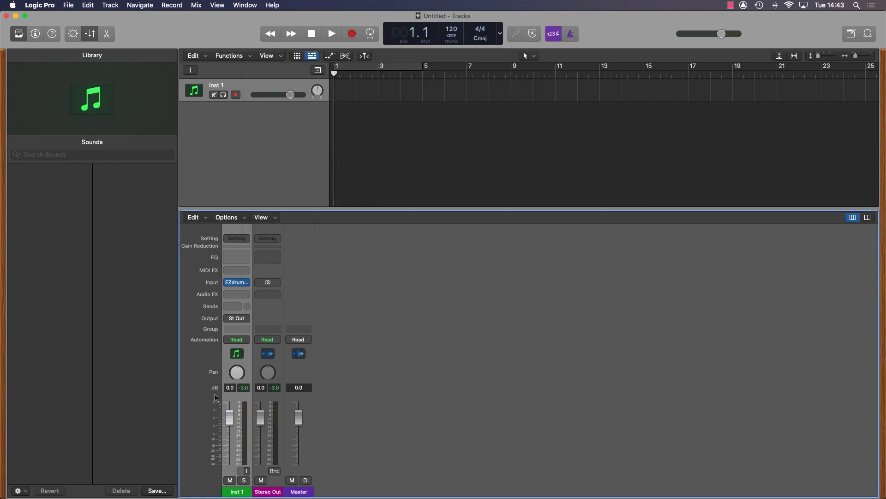
Add aux channels under Inst 1 for EZdrummer's output pairs 3-4 through 17-18
click(247, 471)
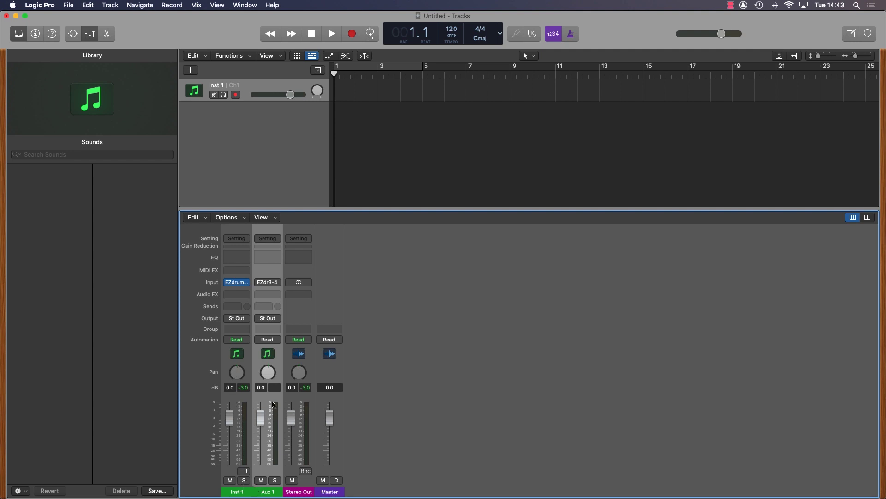
click(247, 471)
click(247, 471)
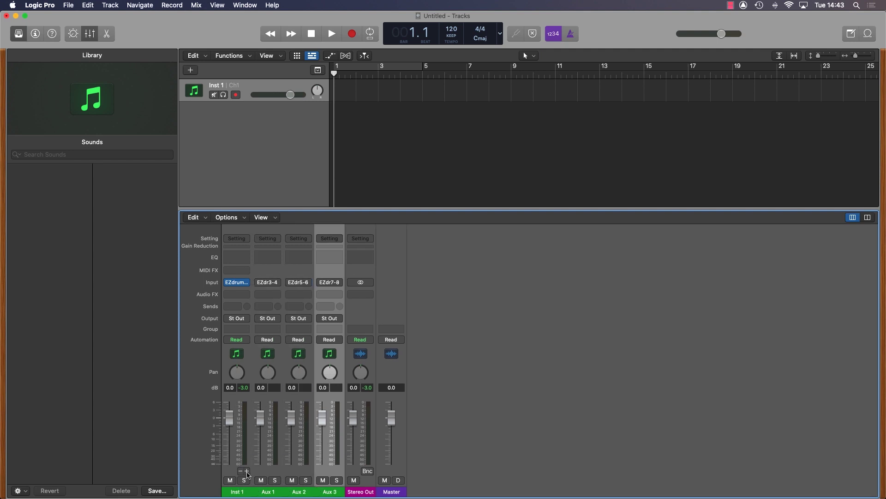
click(247, 471)
click(247, 470)
click(247, 471)
click(247, 471)
click(247, 471)
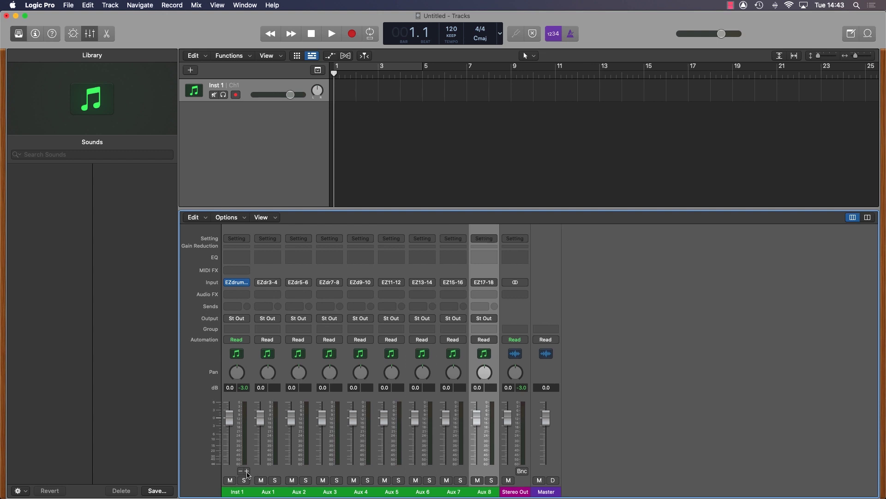
click(238, 283)
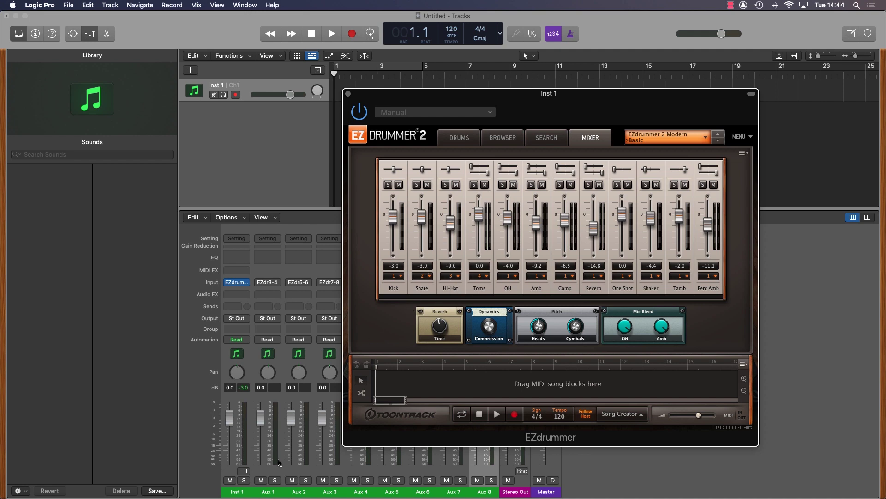
Find the Verse 05 Messy Rock groove in EZdrummer's search page, preview it, then stop it
click(541, 137)
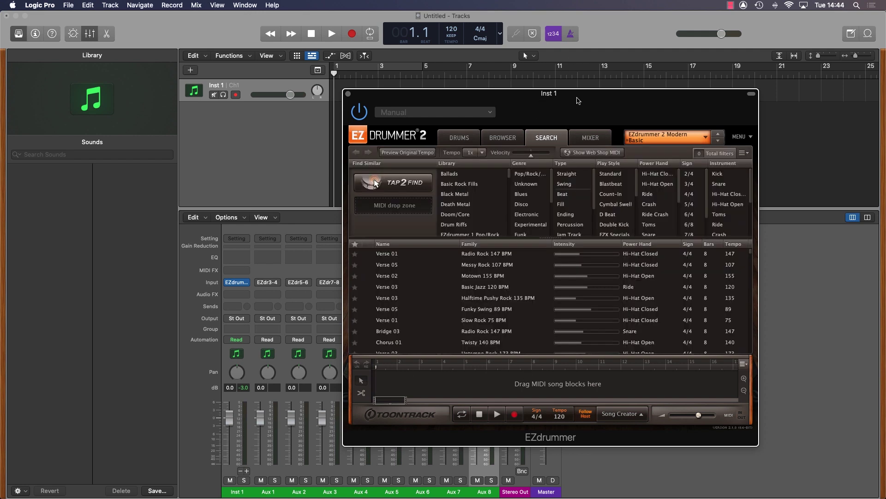
drag(581, 98, 587, 46)
scroll(395, 211, down, 1)
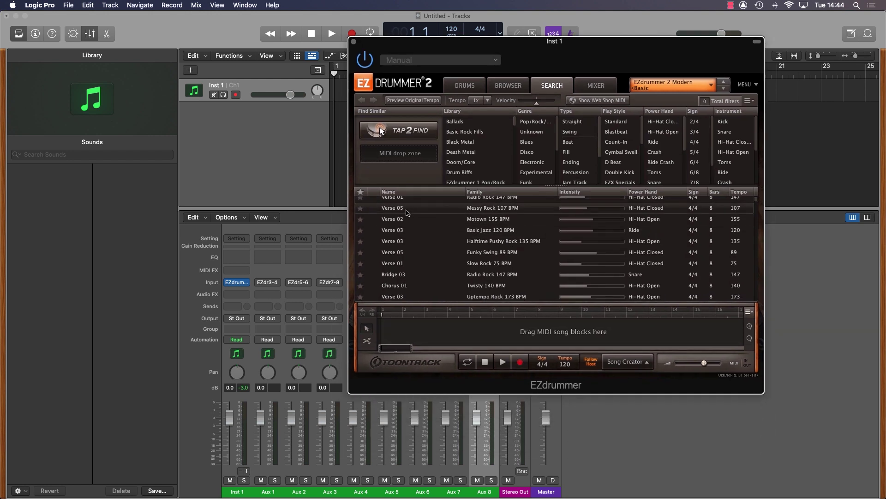
click(392, 209)
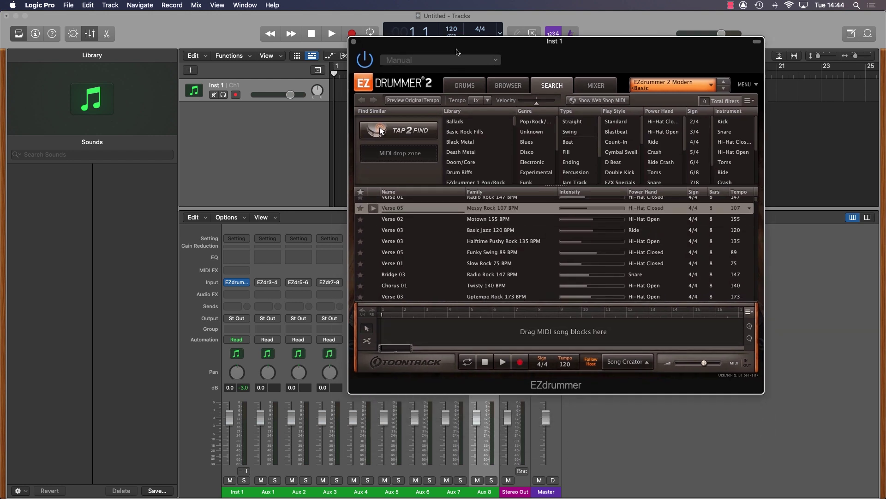
click(356, 198)
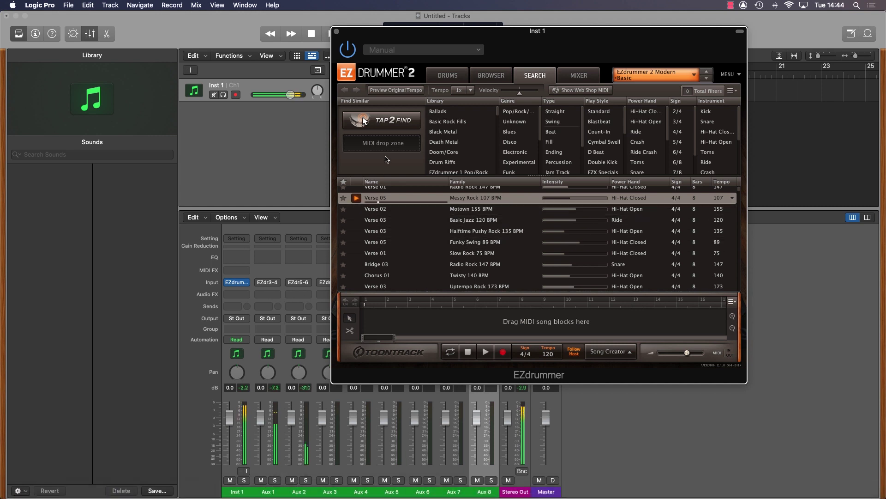
click(356, 198)
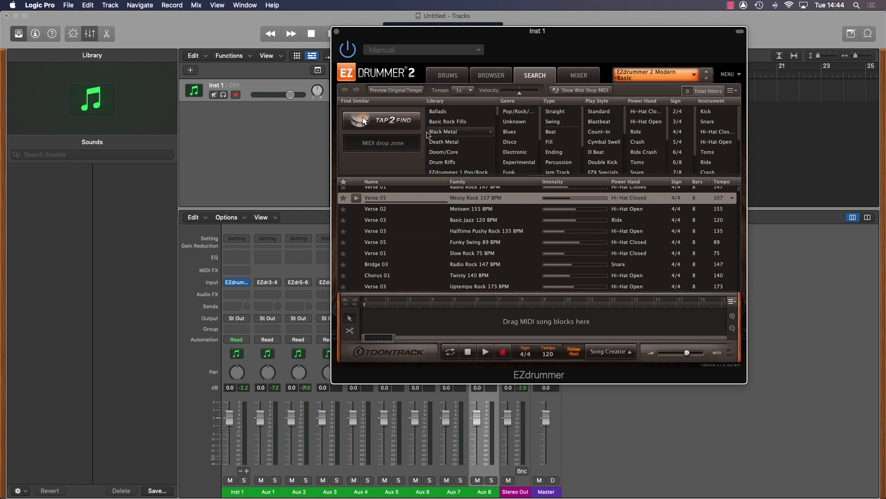
Close the EZdrummer plugin window in Logic Pro
click(337, 32)
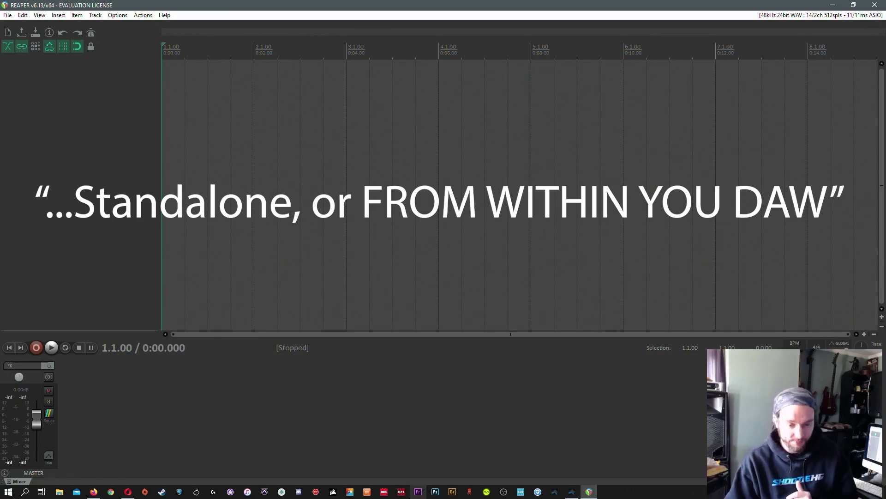
Launch standalone EZdrummer 2, view its drum mixer, then close it without saving the session
click(378, 491)
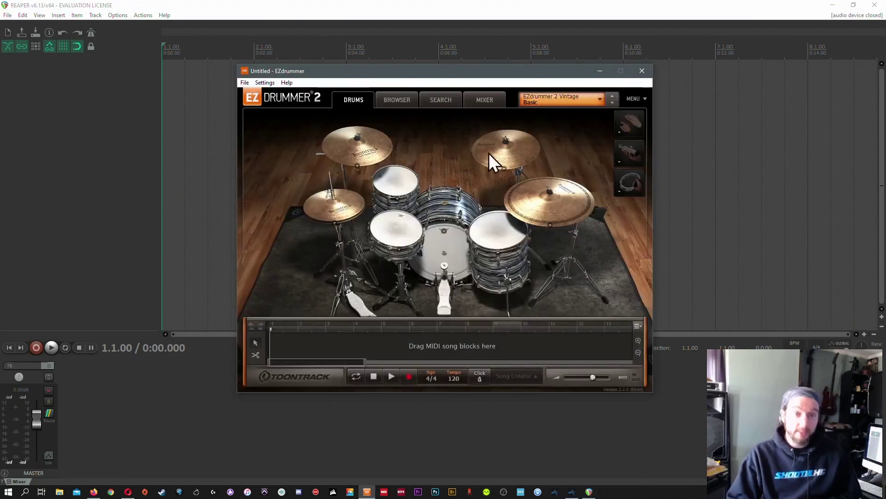
drag(477, 71, 424, 73)
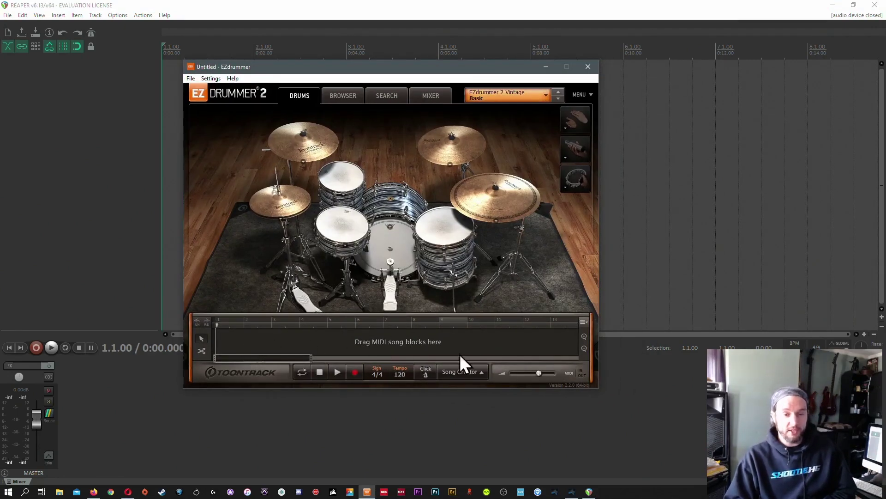
click(431, 95)
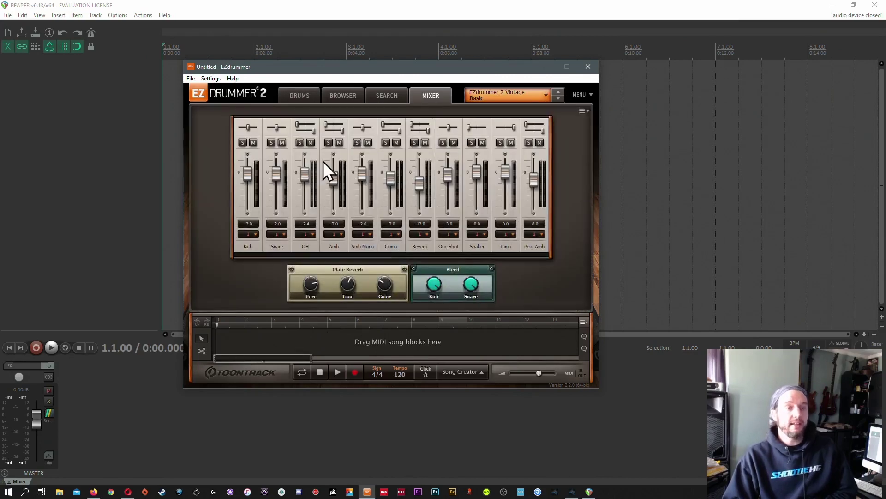
click(583, 322)
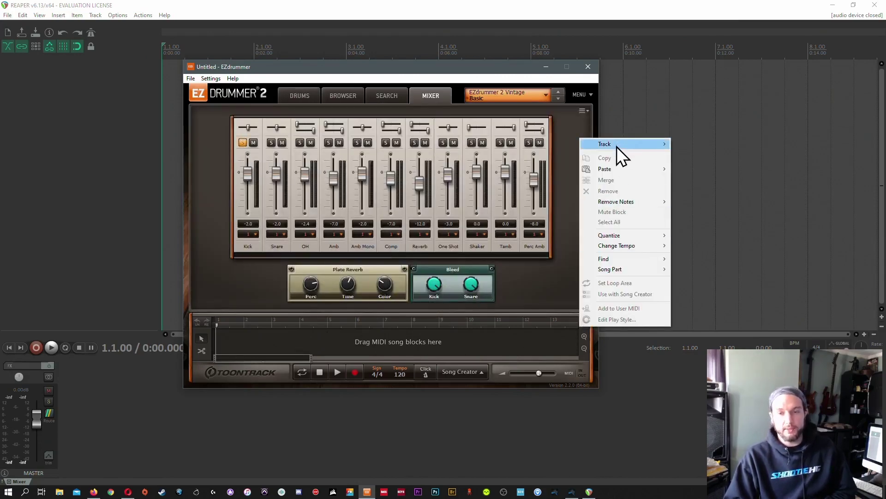
mouse_move(617, 145)
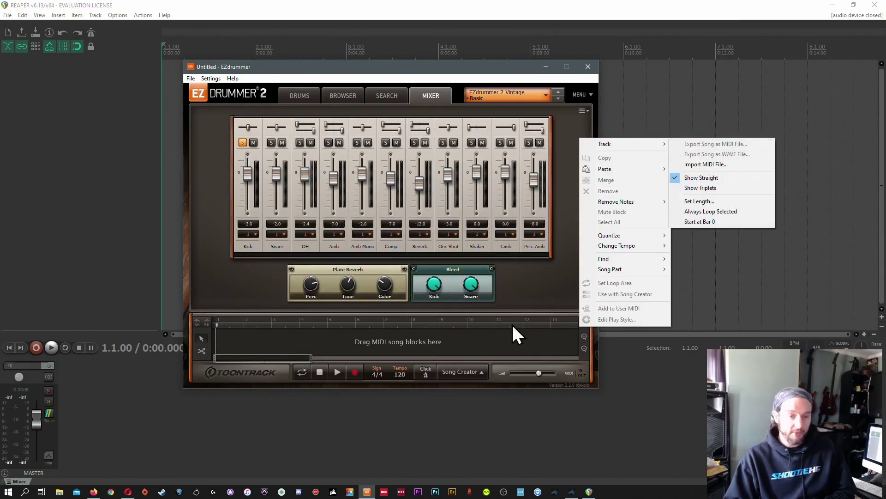
click(401, 342)
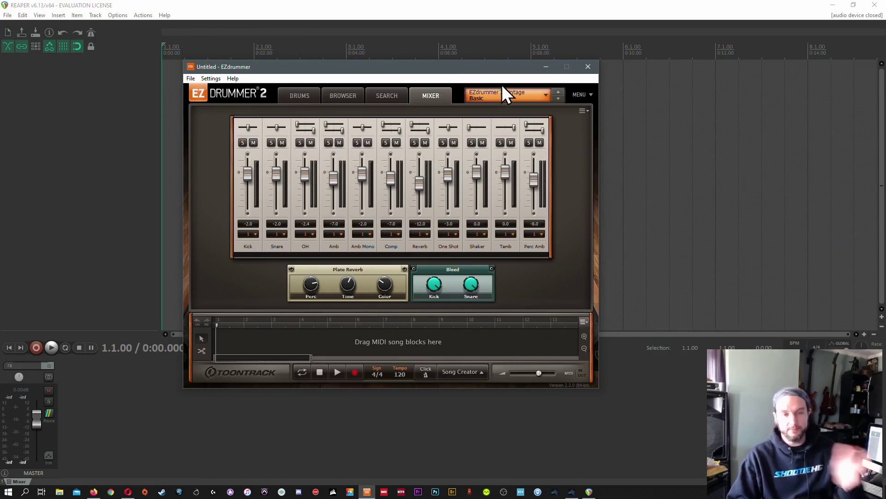
click(591, 67)
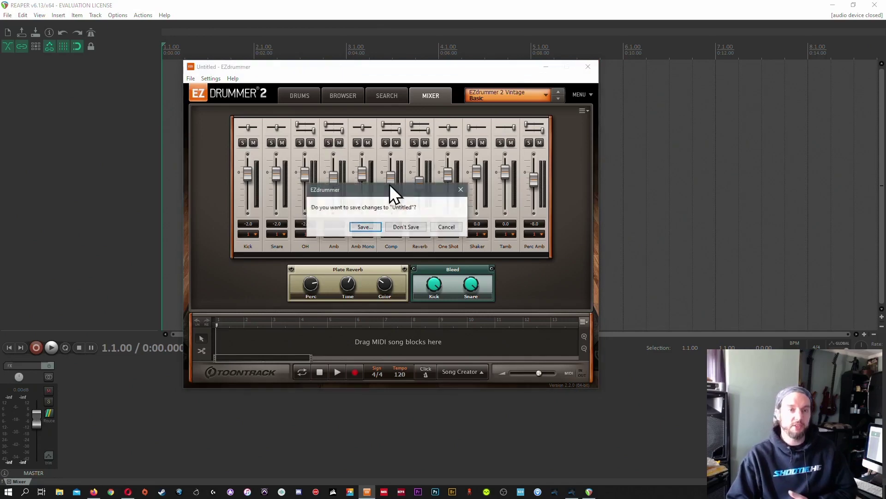
click(408, 230)
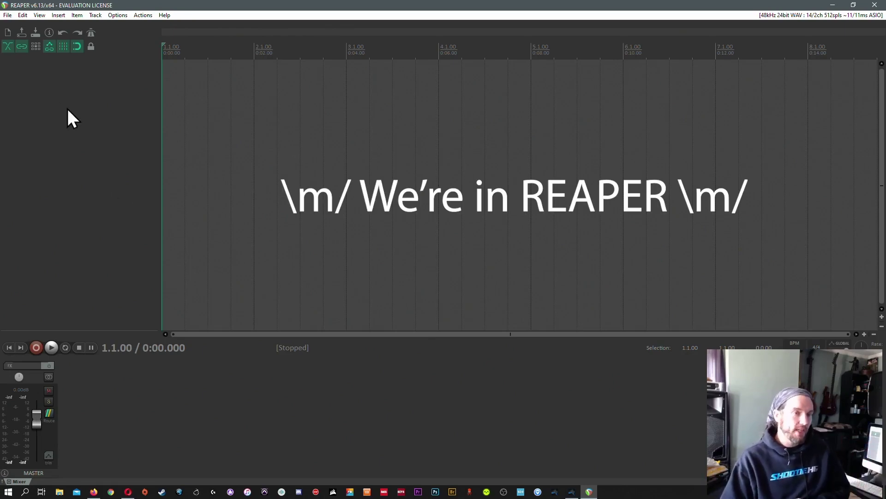
Insert the 32-output EZdrummer VSTi on a new track and build routing to sixteen EZ output tracks
right_click(60, 83)
click(129, 110)
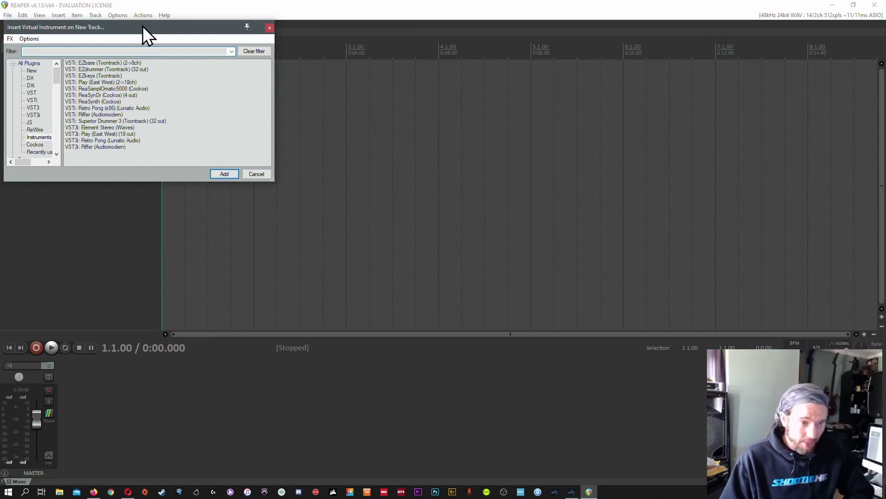
drag(146, 34, 173, 63)
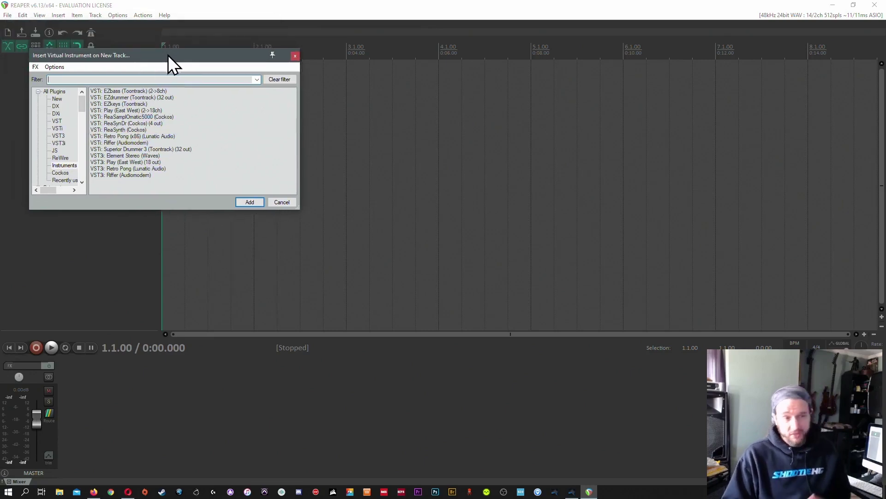
double_click(132, 97)
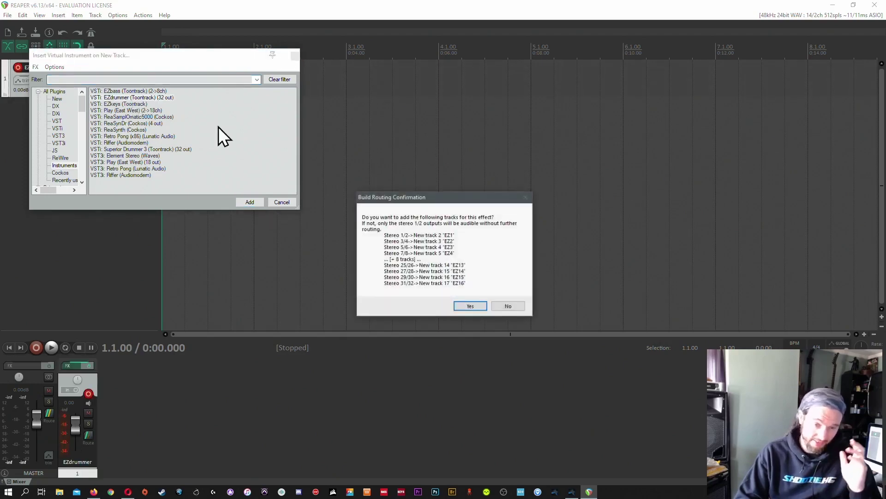
drag(438, 181, 432, 93)
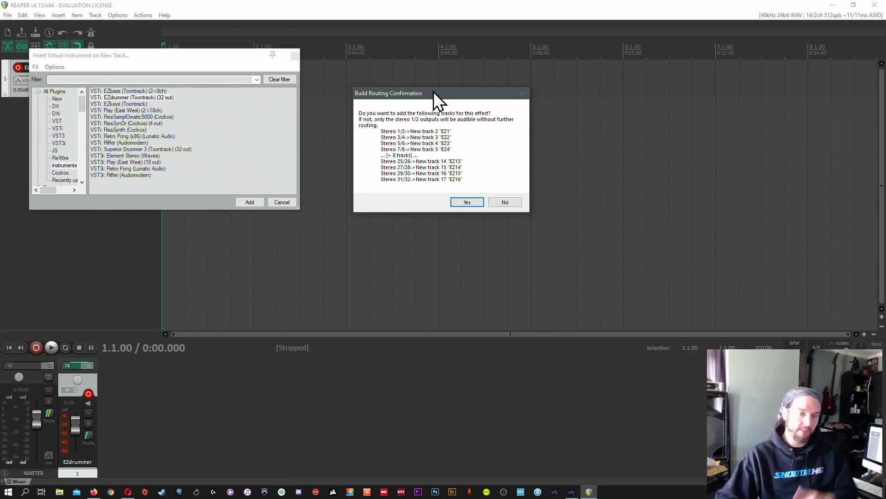
drag(464, 93, 459, 82)
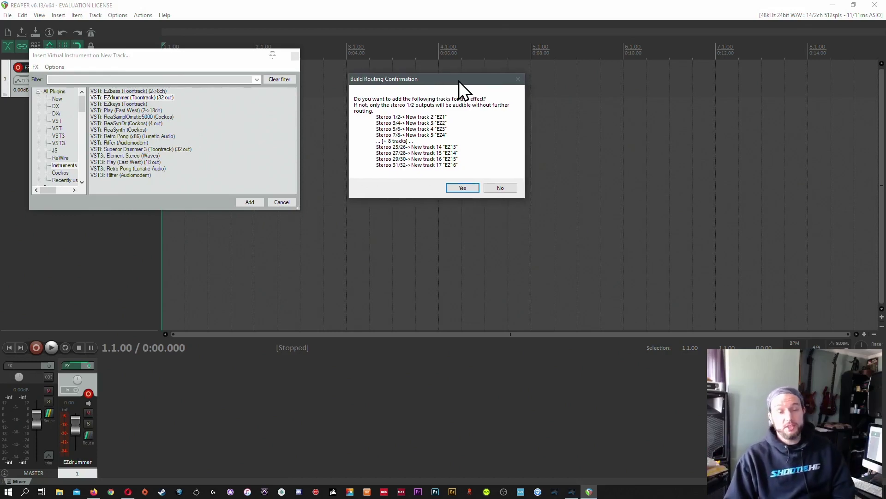
click(466, 188)
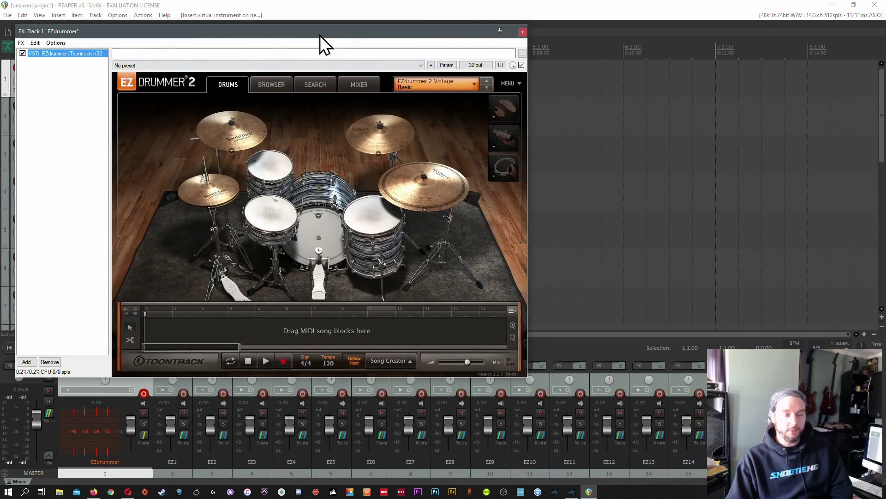
In EZdrummer's mixer, set the Kick output, route OH to Output 3 and Amb to Output 4
drag(320, 36, 334, 18)
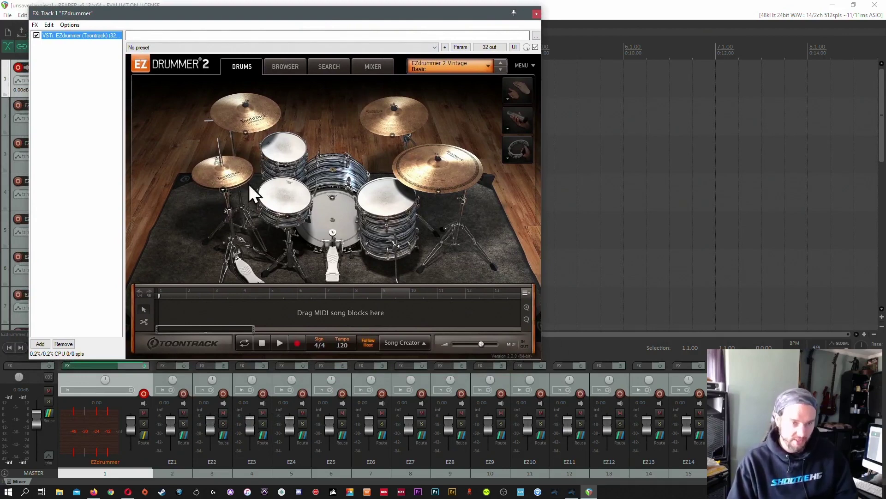
click(365, 65)
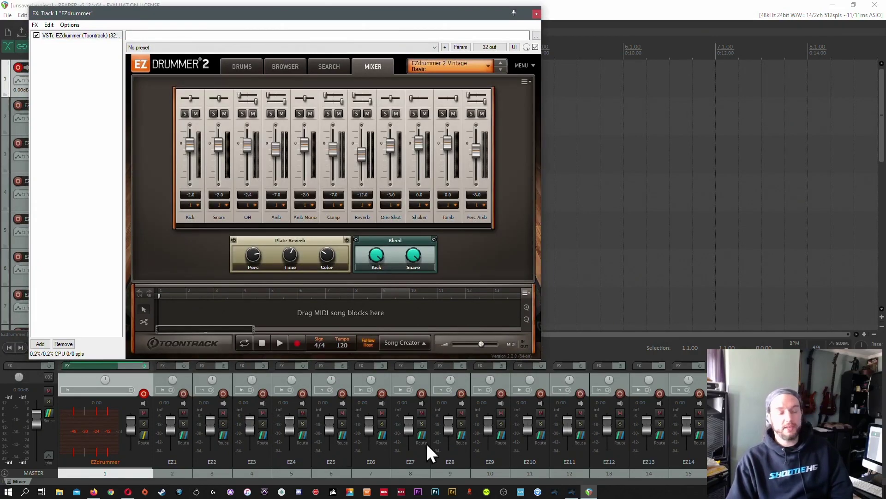
click(194, 205)
click(223, 389)
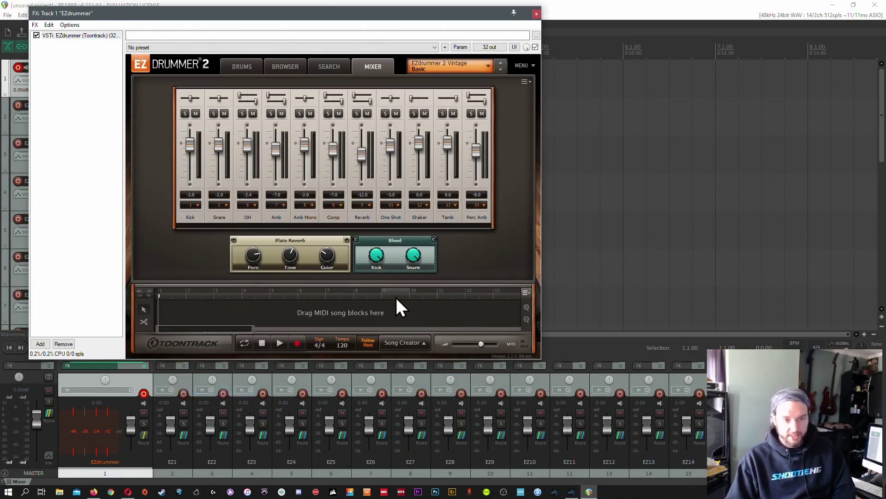
click(248, 205)
click(275, 235)
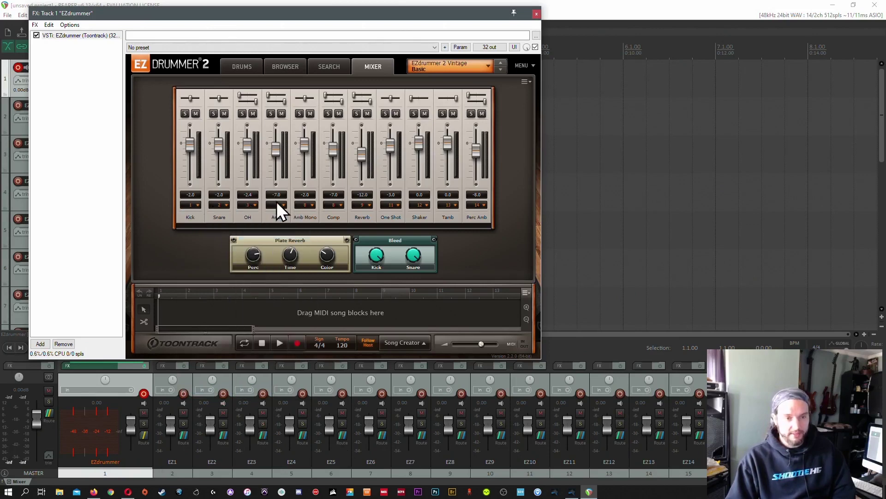
click(278, 206)
click(292, 243)
Route Amb Mono to Output 5, Comp to Output 6 and Reverb to Output 7
click(310, 206)
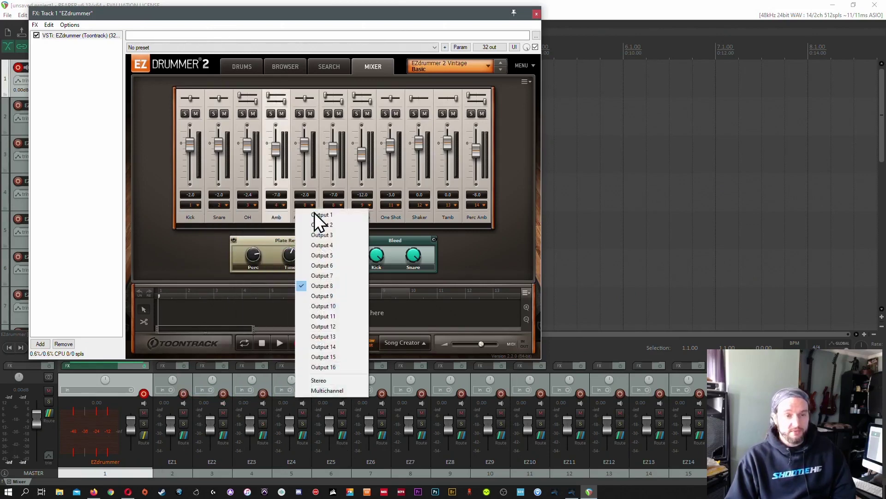
click(326, 265)
click(305, 205)
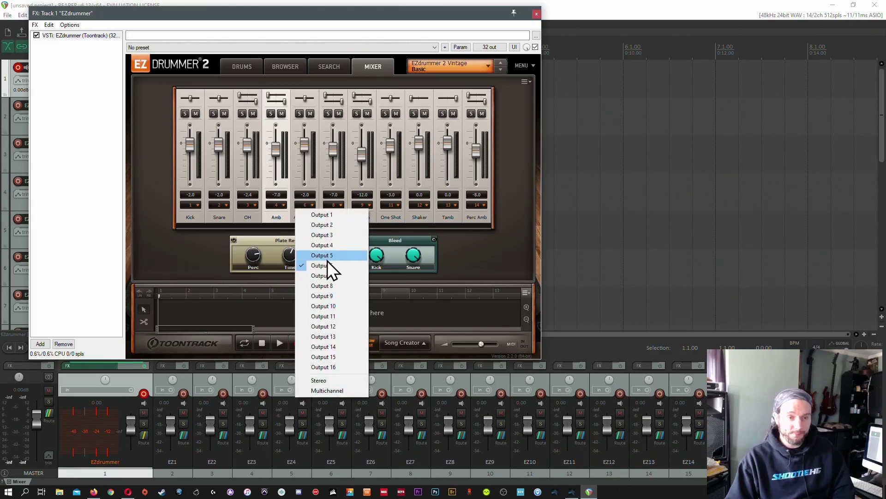
click(331, 267)
click(331, 205)
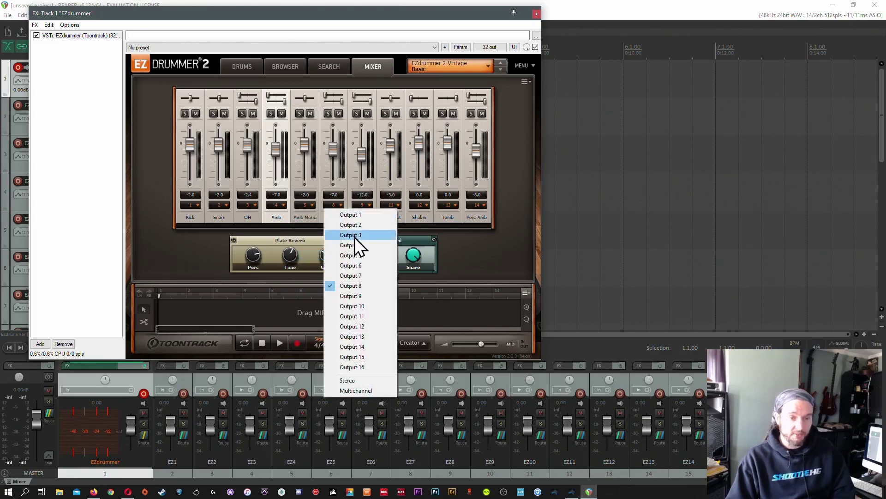
click(361, 267)
click(364, 207)
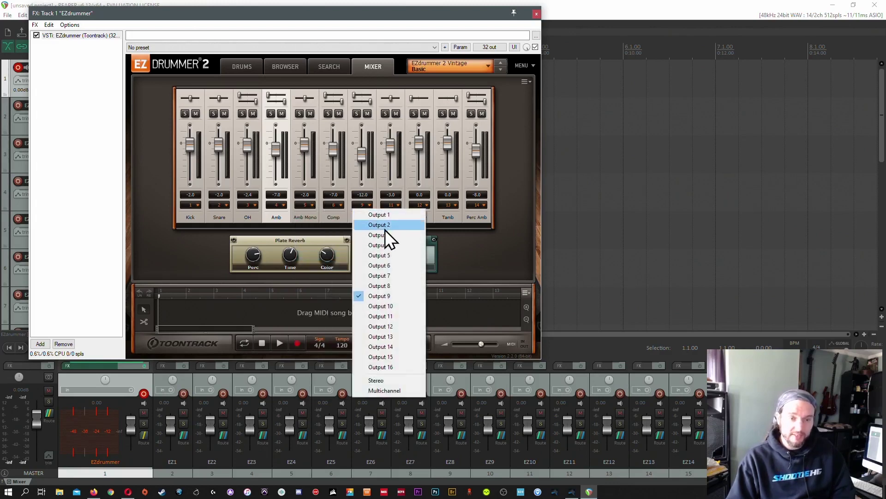
click(397, 277)
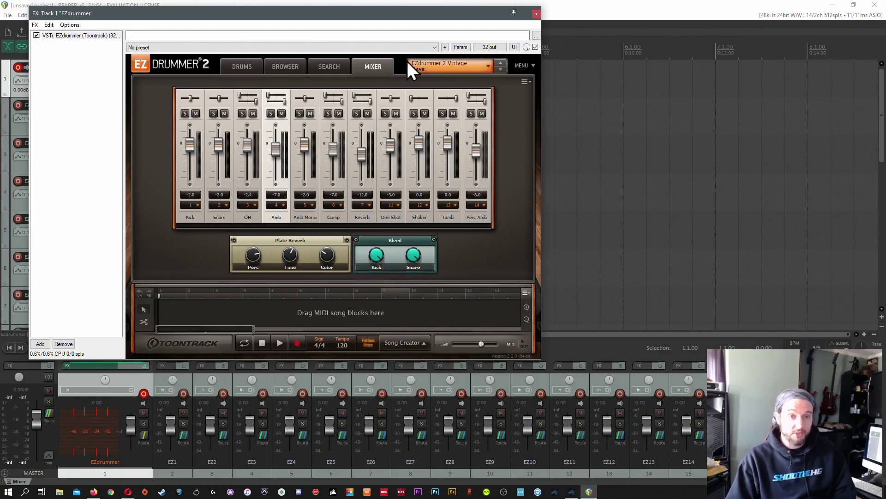
drag(378, 11, 551, 13)
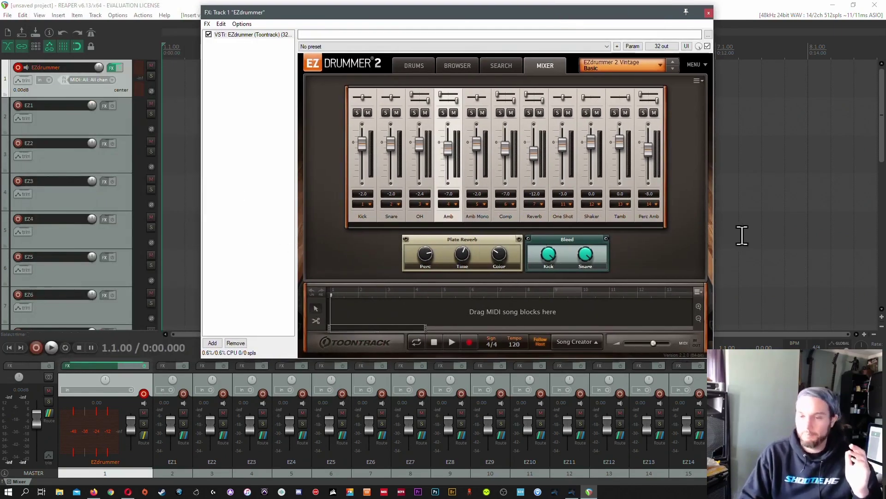
scroll(763, 238, down, 2)
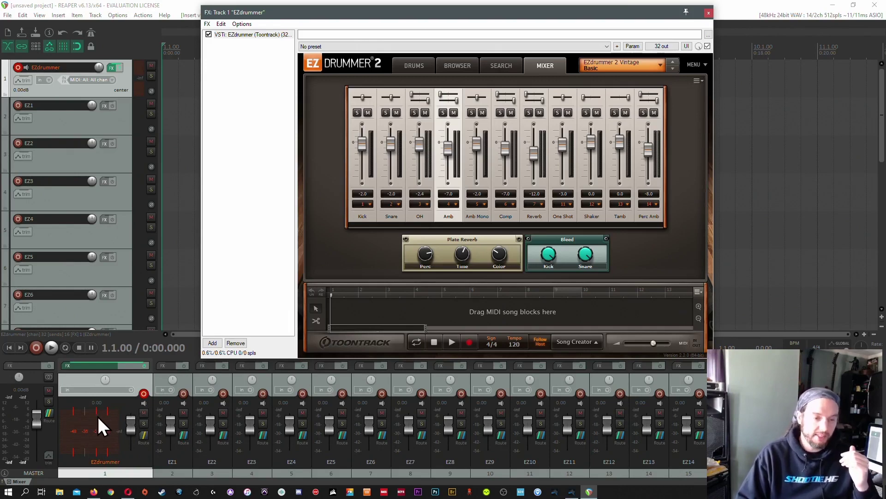
click(174, 474)
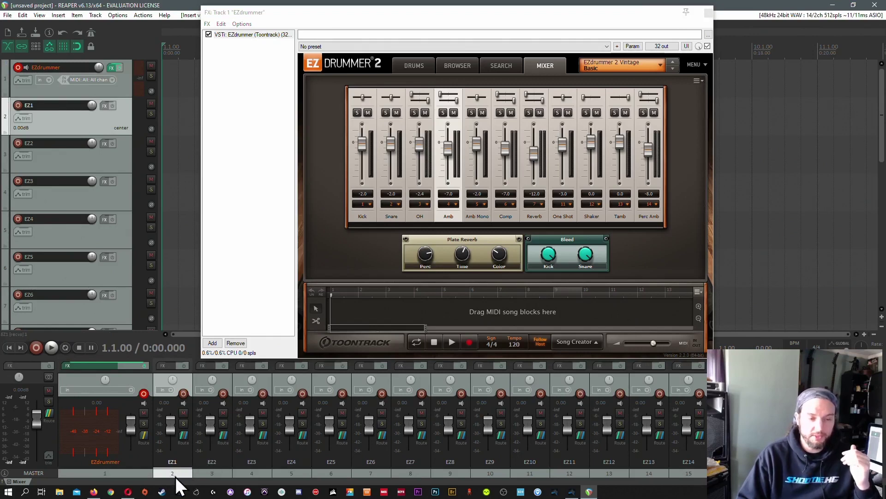
click(360, 205)
click(377, 214)
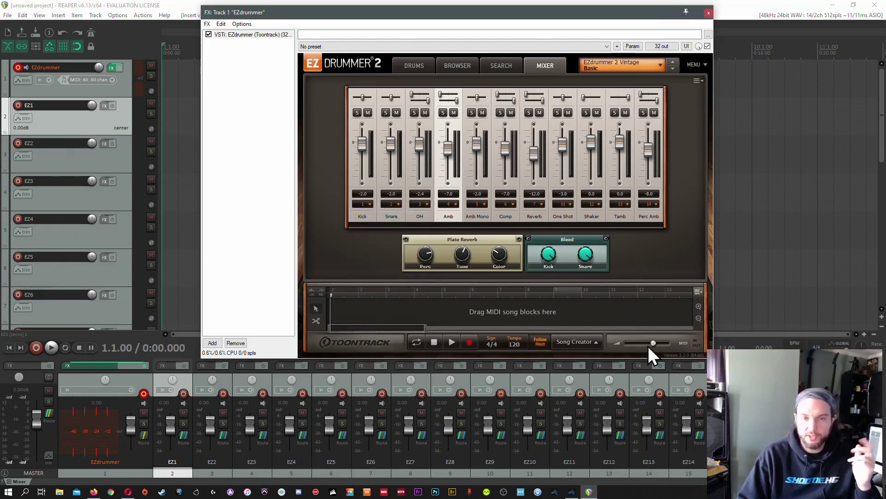
Preview the Slow Rock Variation 01 groove, lower EZdrummer's volume, then replay and stop it
click(462, 65)
click(500, 68)
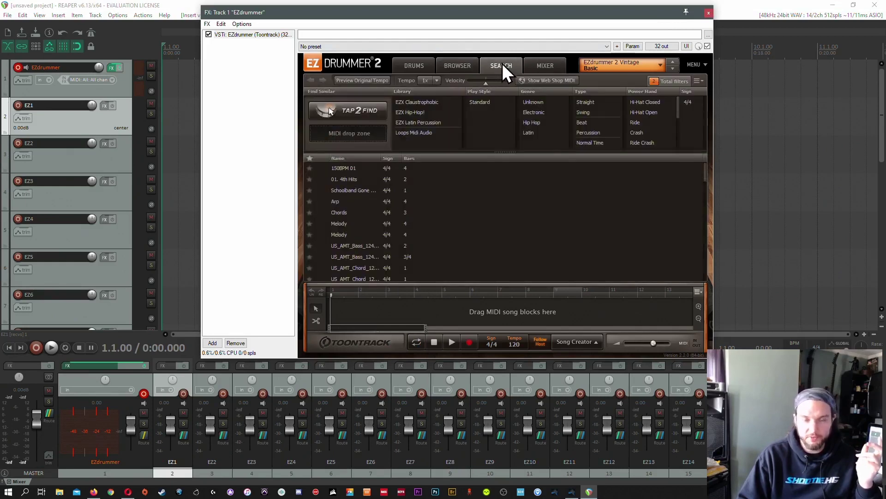
click(465, 68)
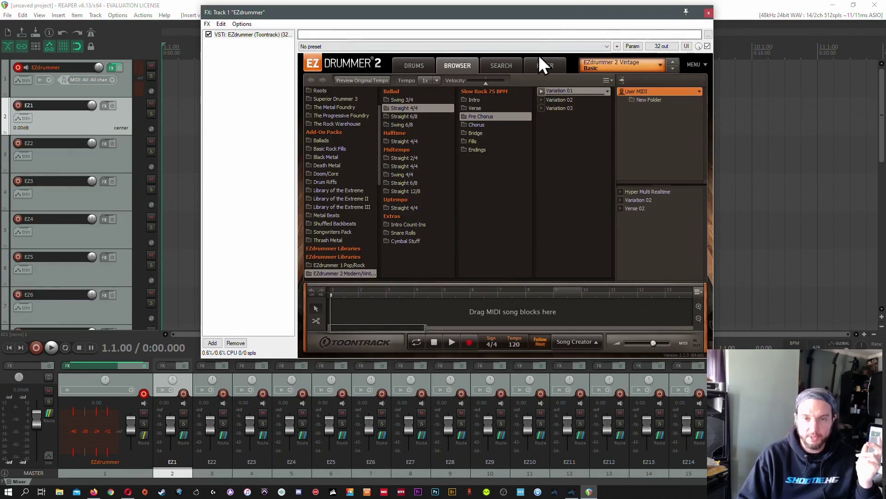
click(541, 91)
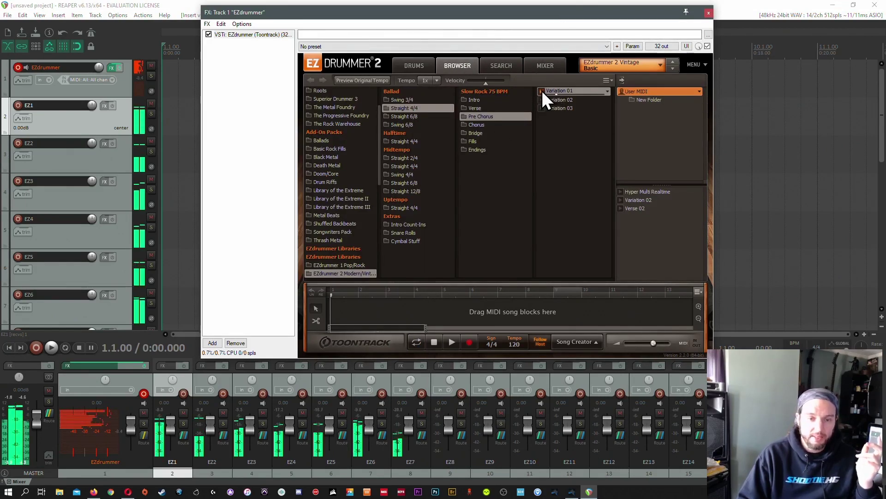
click(542, 91)
drag(654, 343, 641, 343)
click(541, 91)
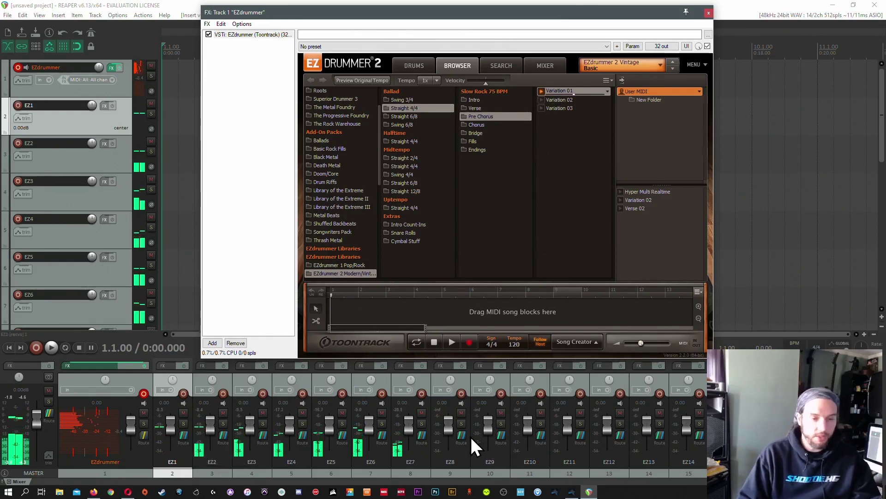
click(434, 343)
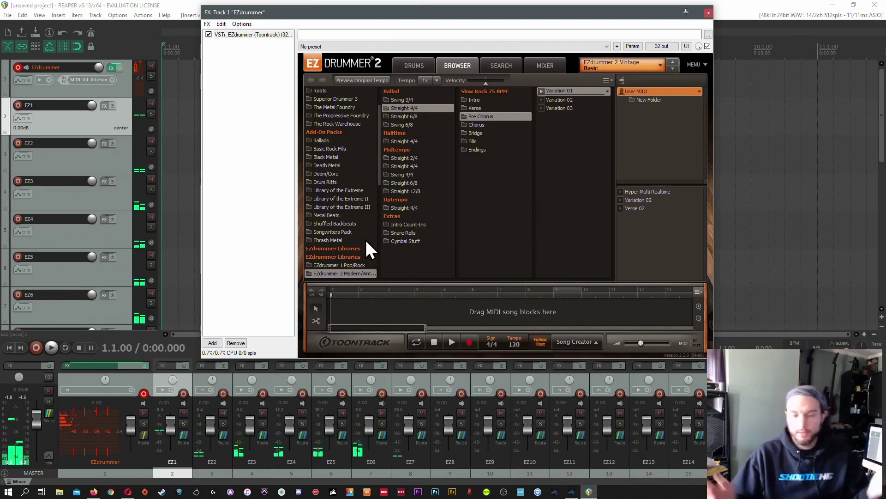